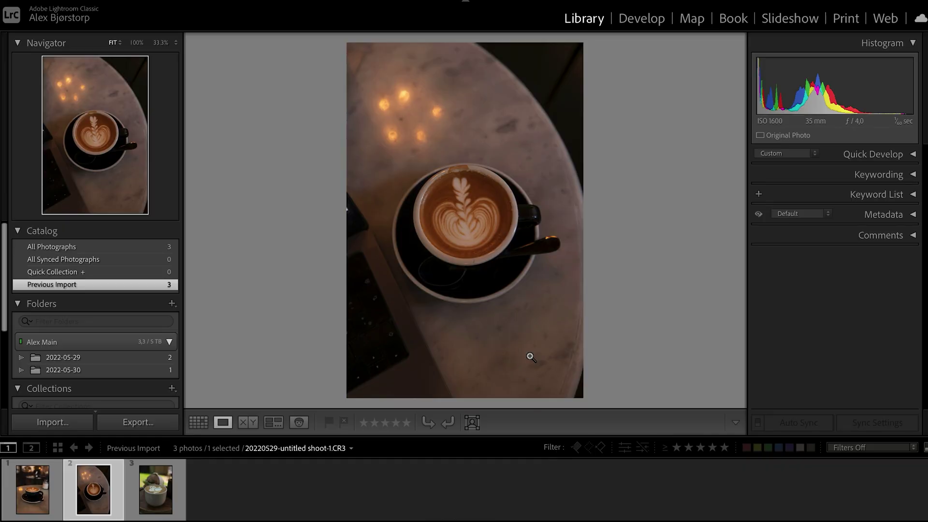
Step: Switch to Develop with the latte photo, hiding the filmstrip and left presets panel
click(649, 27)
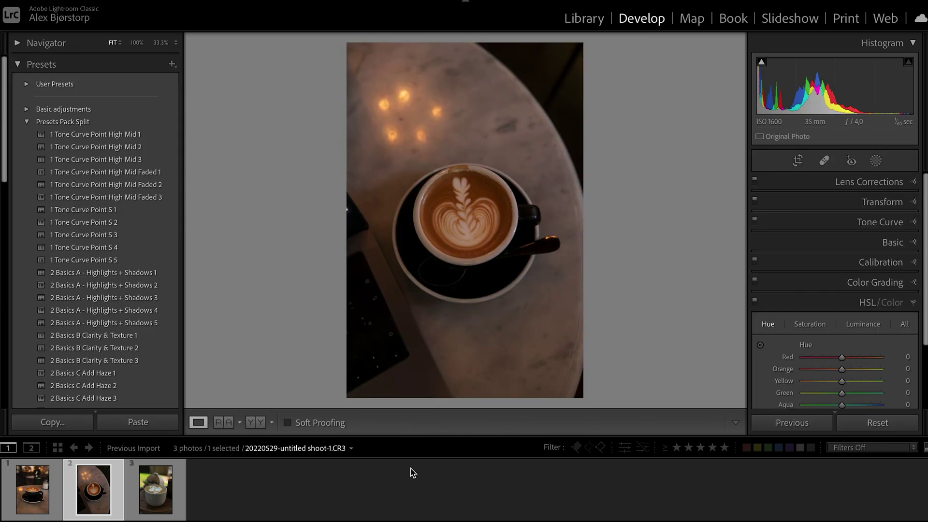
key(F6)
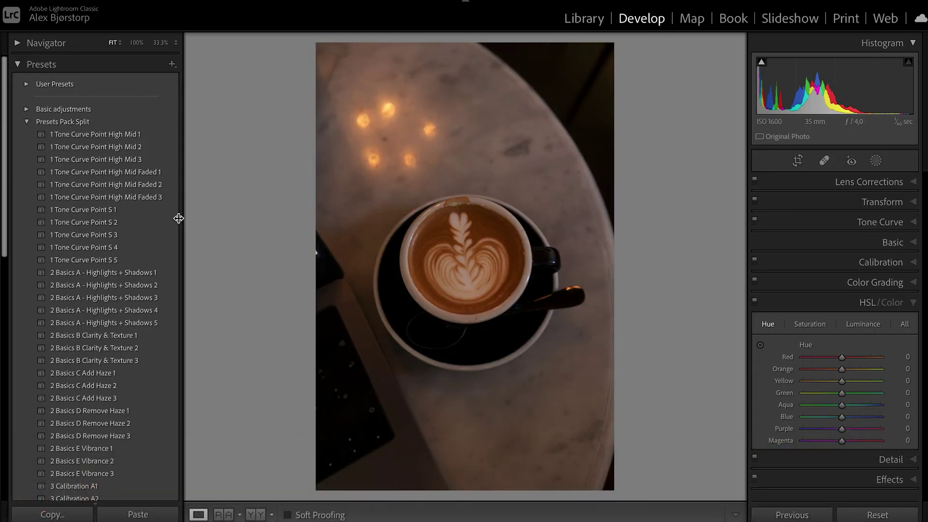
click(5, 288)
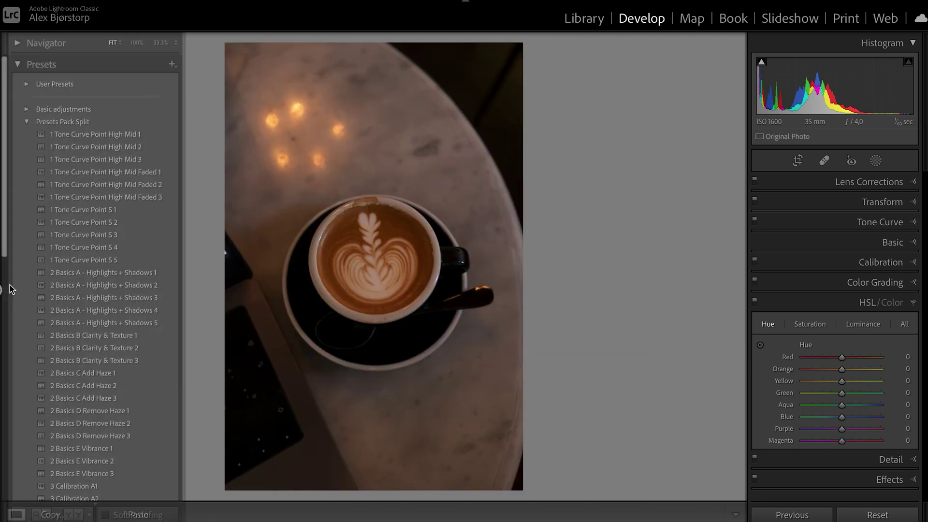
Step: Add shadow, midtone and highlight points to the tone curve and lift all three
click(904, 222)
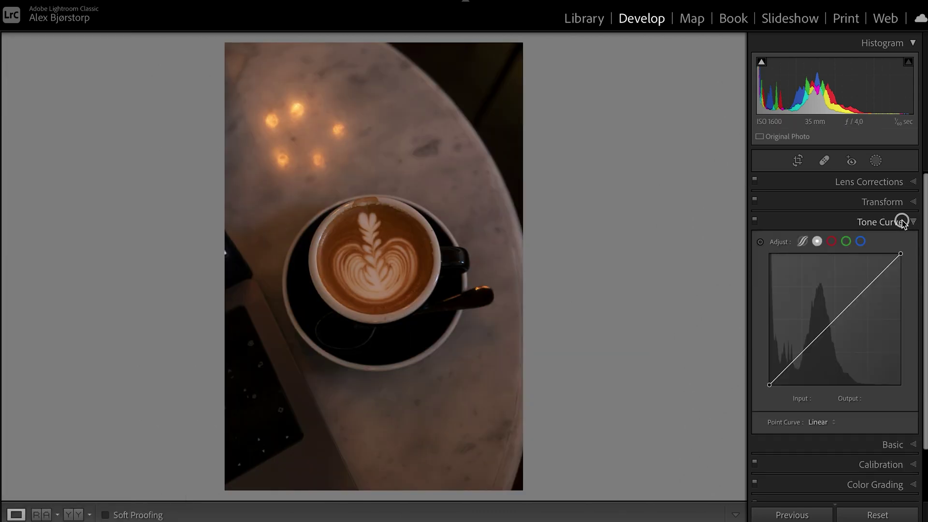
click(833, 319)
click(868, 287)
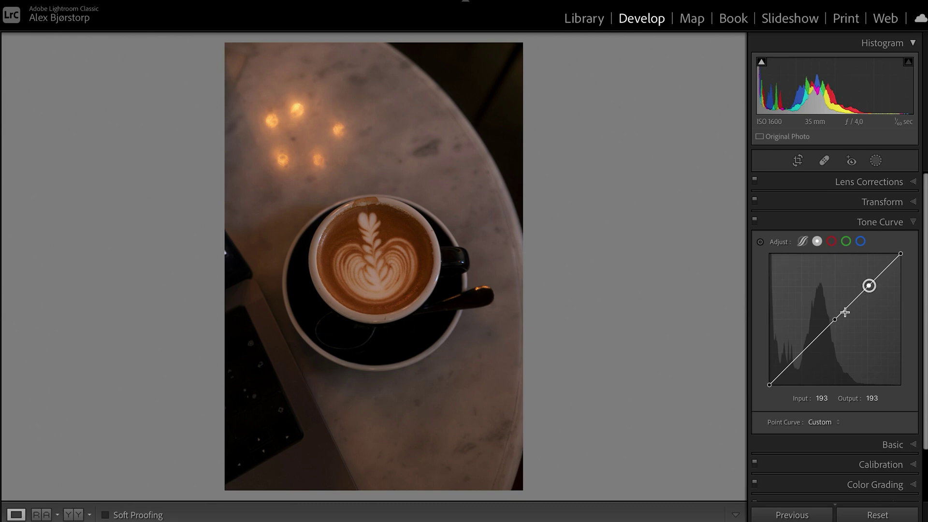
click(801, 353)
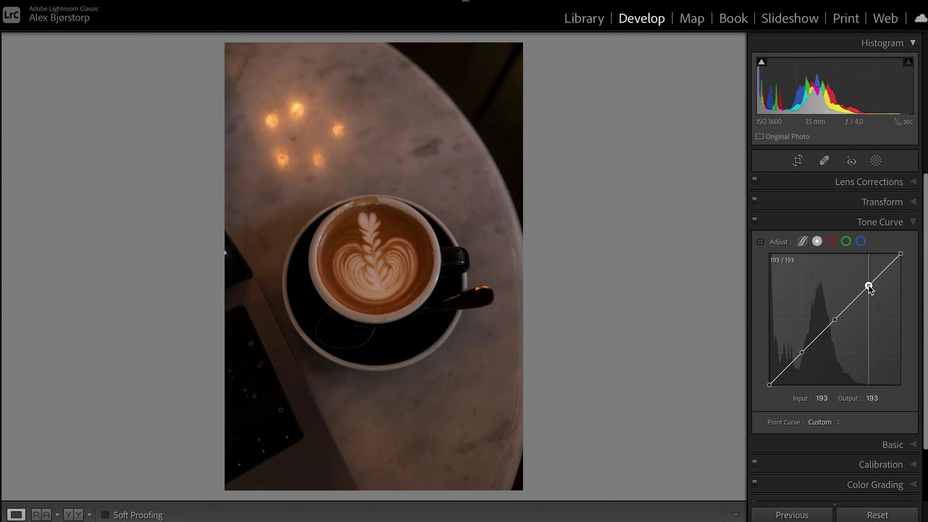
drag(867, 287, 869, 275)
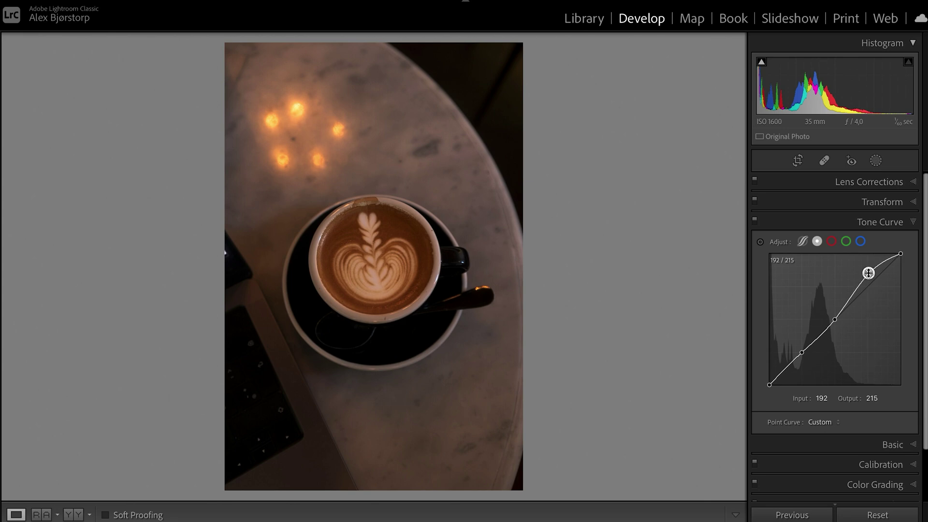
drag(834, 319, 836, 309)
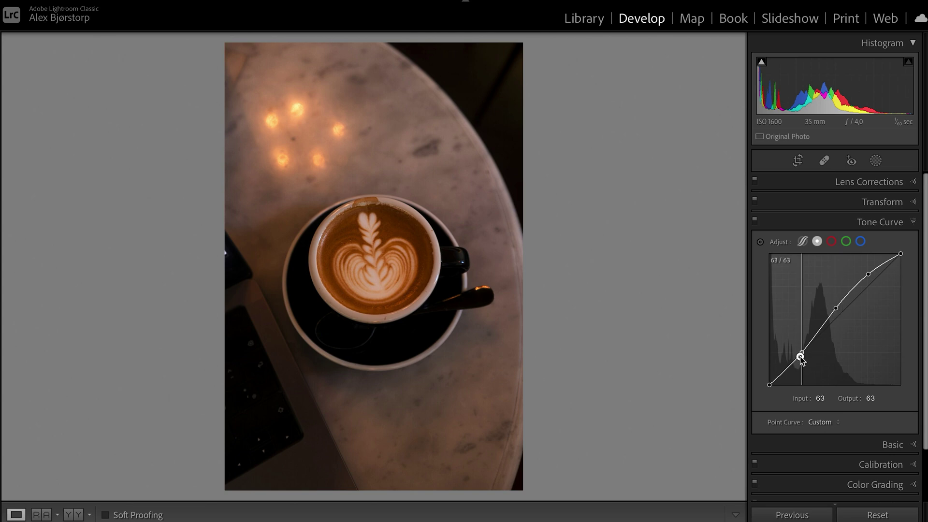
drag(800, 356, 802, 348)
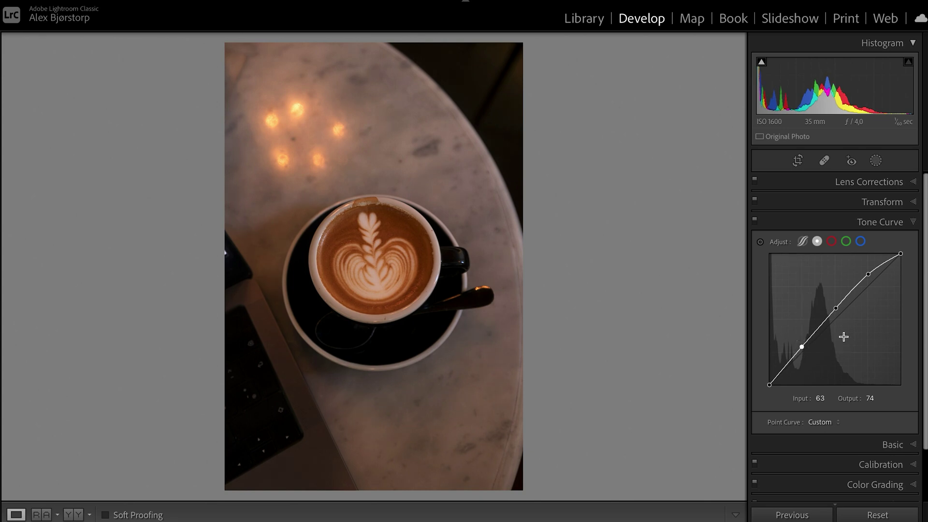
Step: Cool the white balance temperature to 3965 in the Basic panel
click(904, 219)
click(887, 244)
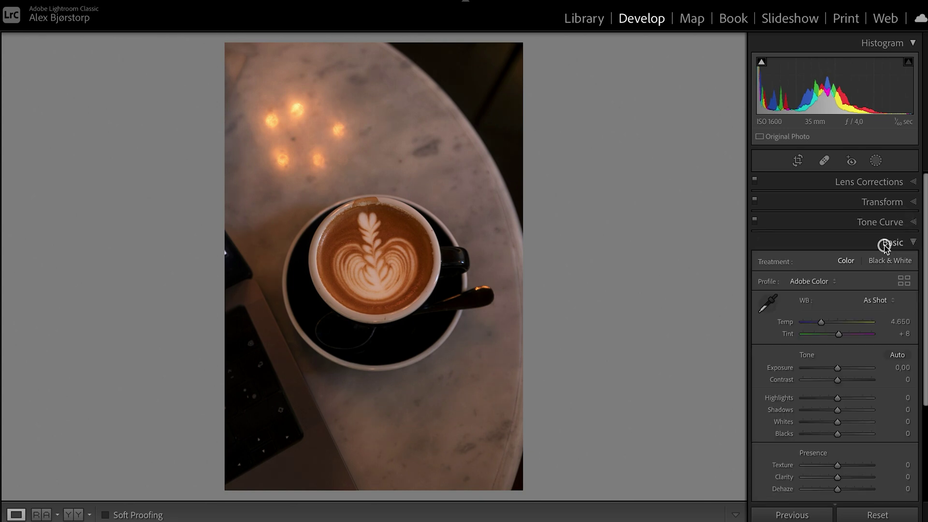
scroll(784, 335, down, 2)
scroll(785, 334, down, 1)
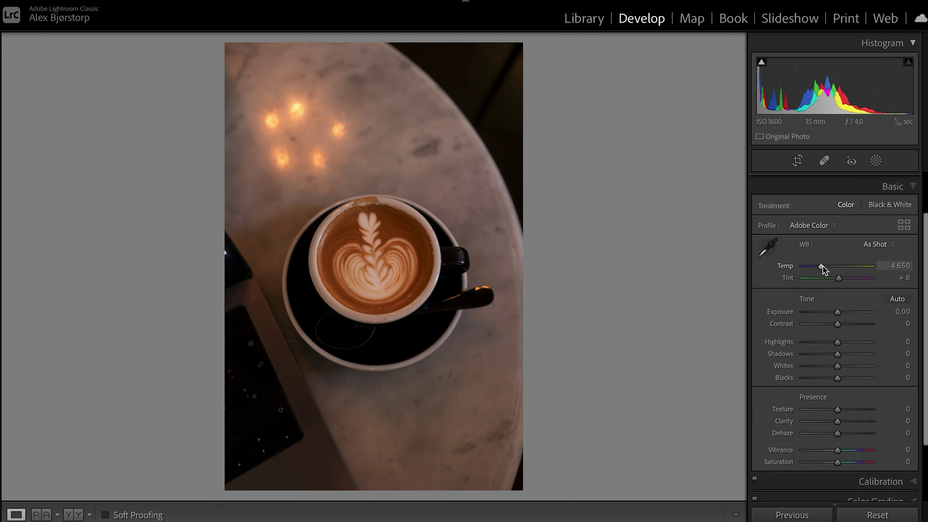
drag(821, 266, 815, 269)
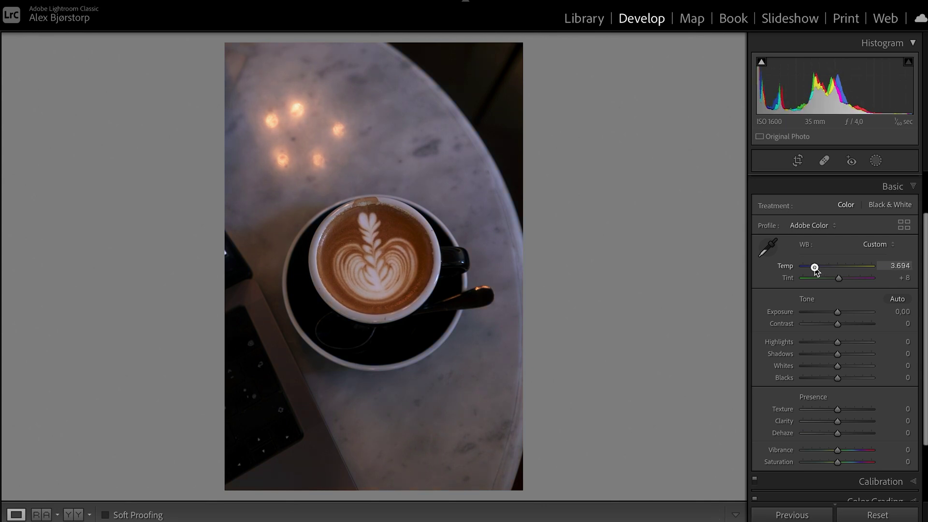
drag(814, 269, 817, 269)
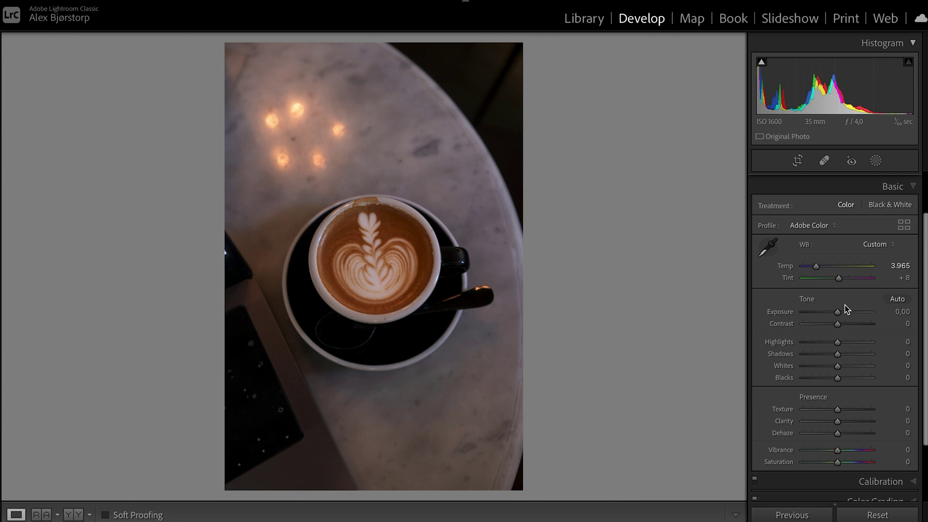
Step: View Before/After, then raise Highlights to +79 and Shadows to about +51
key(y)
key(y)
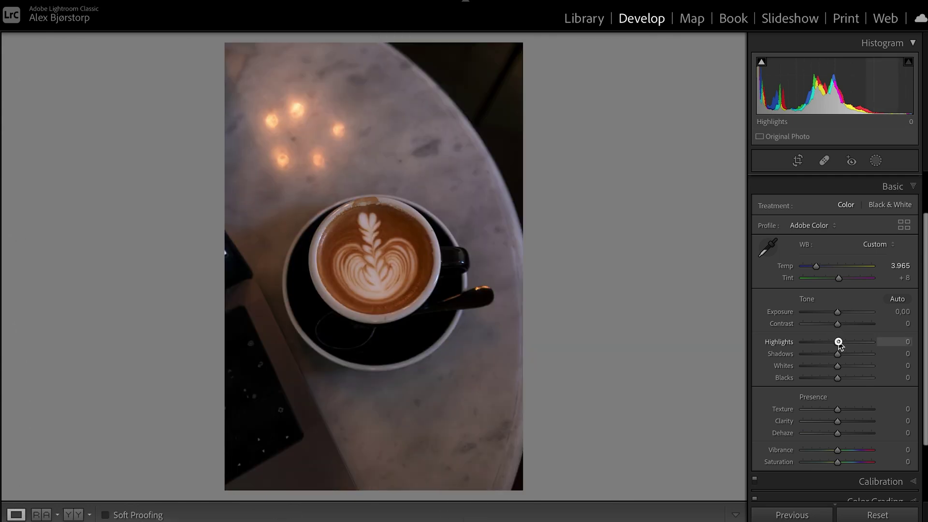
drag(837, 341, 864, 342)
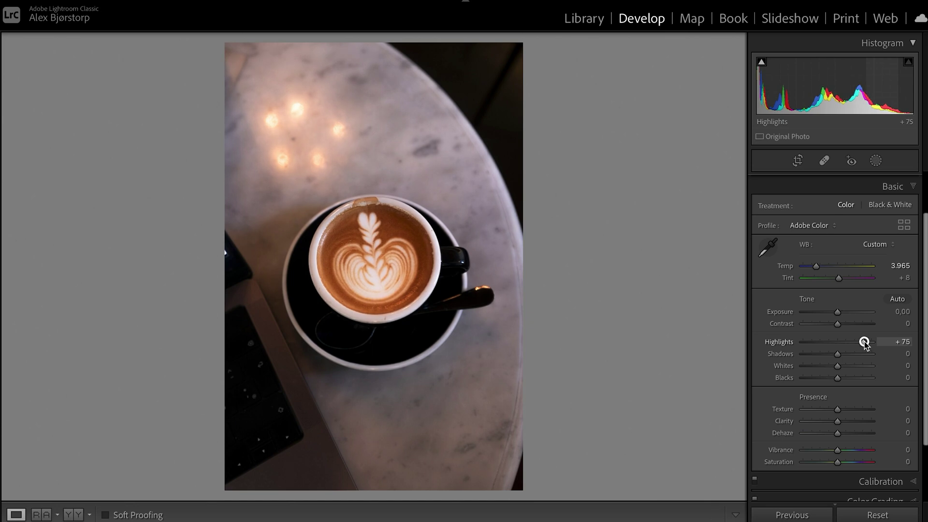
mouse_move(838, 354)
mouse_down()
mouse_move(857, 353)
mouse_move(864, 342)
mouse_move(857, 354)
mouse_up()
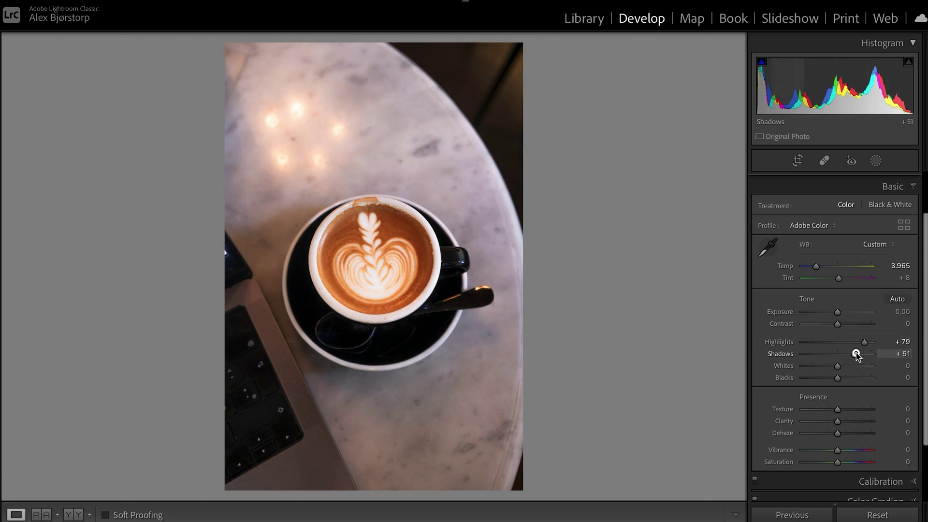
Step: In Calibration, set Red Primary Hue to -8 and Green and Blue Primary Hue to -5
scroll(767, 383, down, 2)
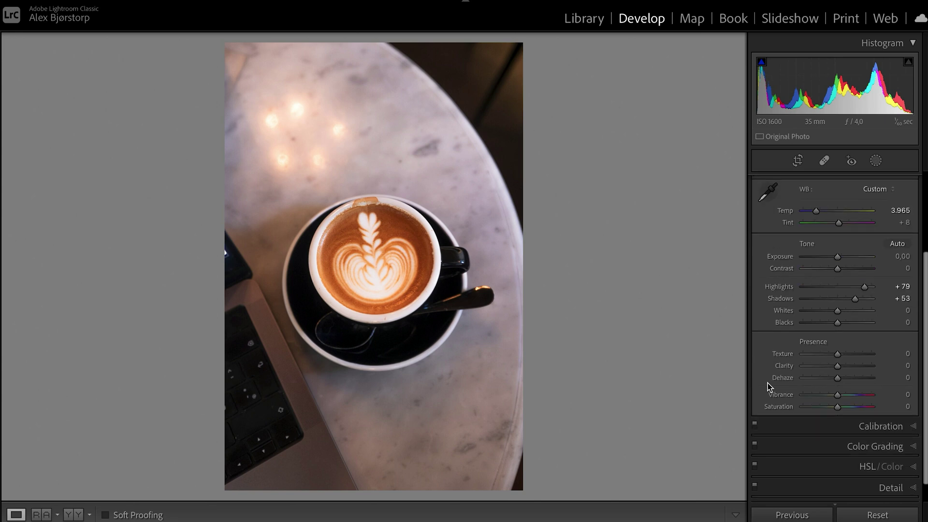
scroll(768, 383, down, 1)
click(864, 404)
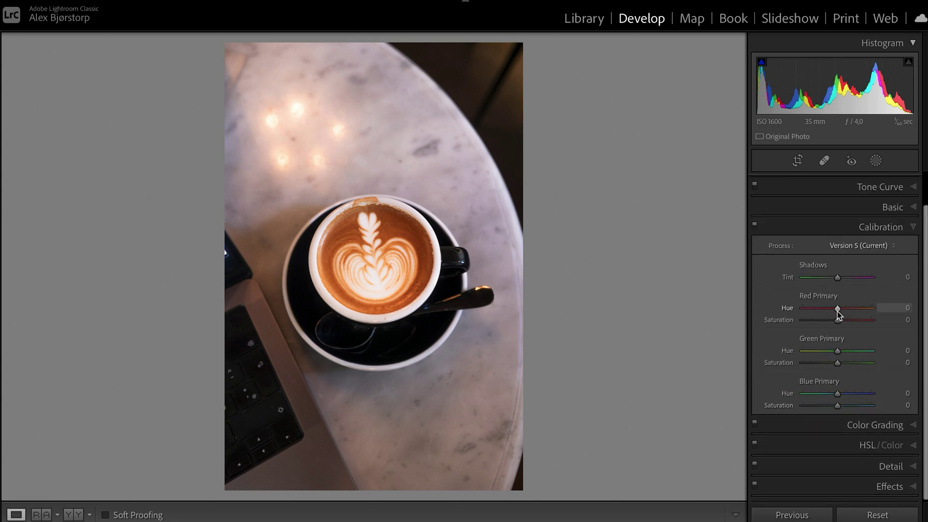
mouse_move(837, 308)
mouse_down()
mouse_move(787, 308)
mouse_move(886, 309)
mouse_move(814, 310)
mouse_move(837, 308)
mouse_up()
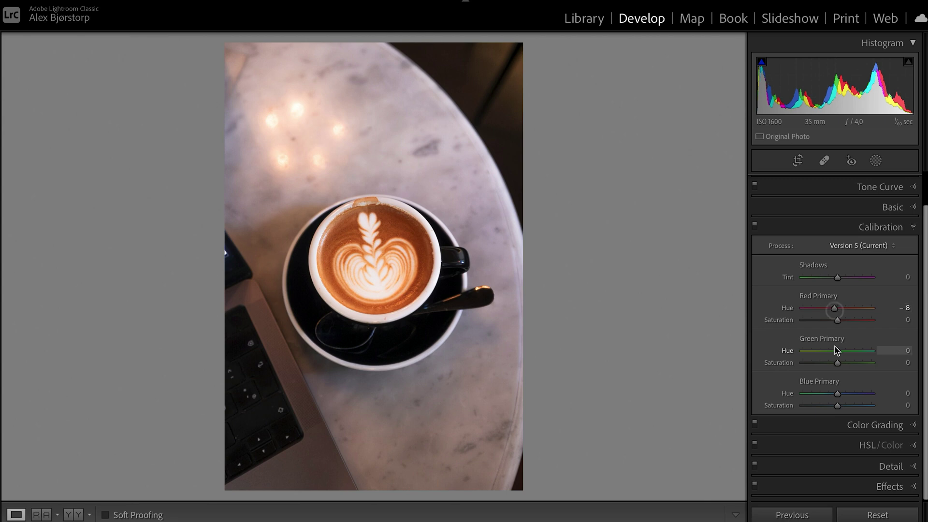
mouse_move(838, 351)
mouse_down()
mouse_move(870, 351)
mouse_move(789, 350)
mouse_move(860, 351)
mouse_move(833, 359)
mouse_up()
mouse_move(839, 394)
mouse_down()
mouse_move(849, 393)
mouse_move(837, 396)
mouse_up()
click(755, 226)
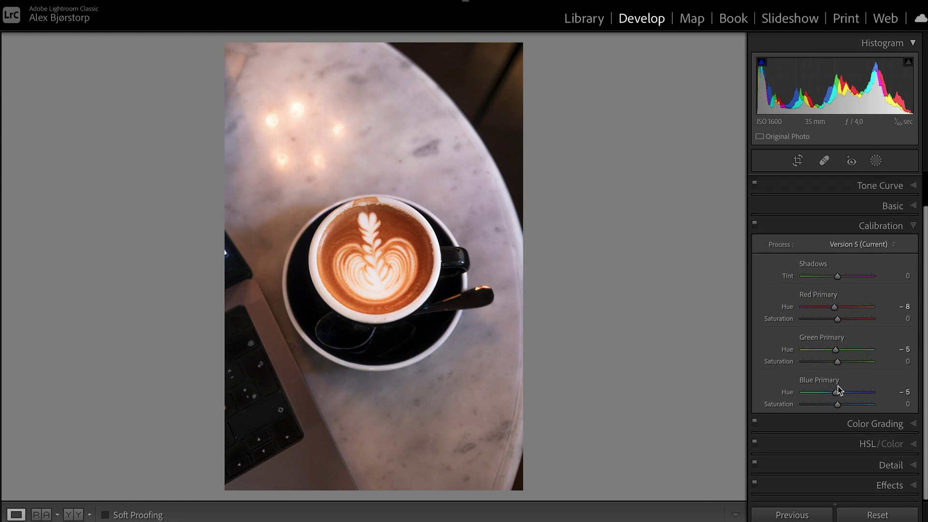
click(863, 422)
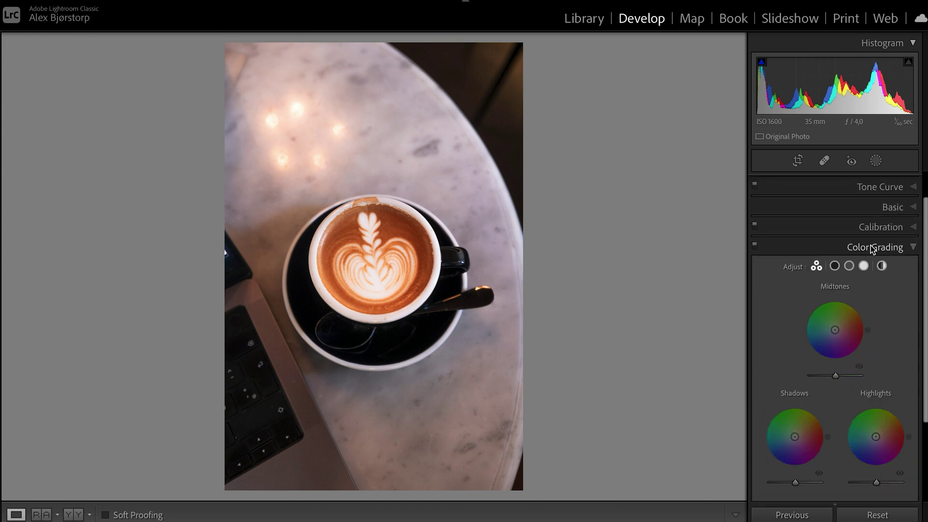
Step: In HSL, shift Red hue to about +24, Yellow hue to about −18, and desaturate reds
click(872, 247)
click(909, 303)
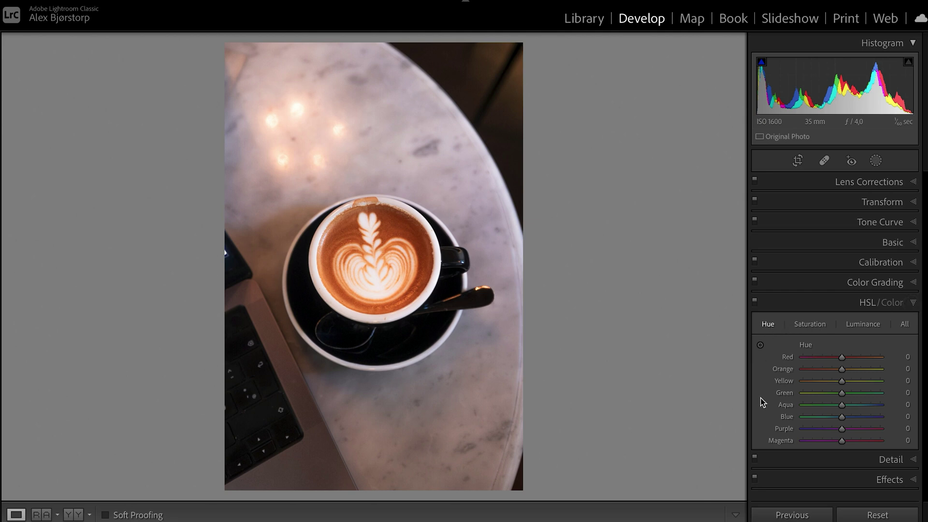
mouse_move(841, 357)
mouse_down()
mouse_move(851, 357)
mouse_move(833, 361)
mouse_move(864, 370)
mouse_move(841, 371)
mouse_up()
mouse_move(842, 383)
mouse_down()
mouse_move(866, 383)
mouse_move(824, 383)
mouse_move(835, 383)
mouse_up()
click(812, 325)
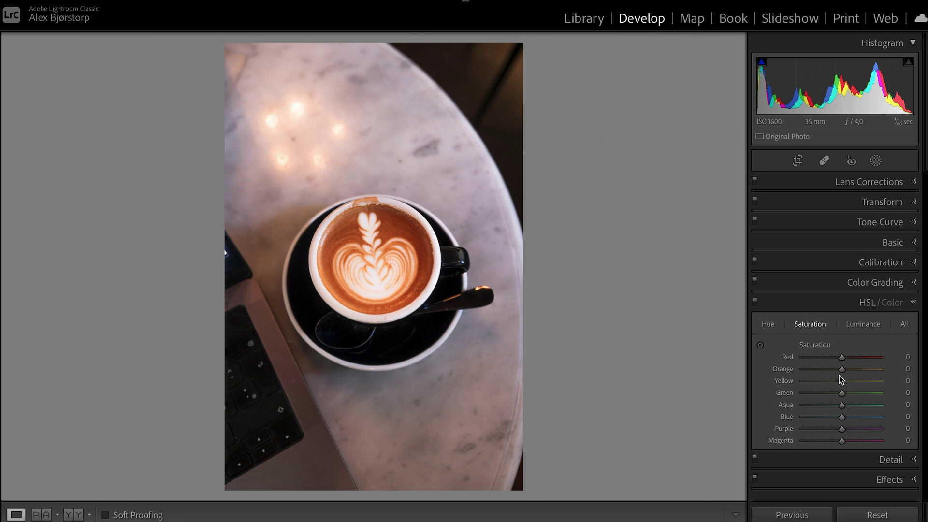
mouse_move(842, 357)
mouse_down()
mouse_move(796, 358)
mouse_move(841, 358)
mouse_move(824, 360)
mouse_move(840, 372)
mouse_up()
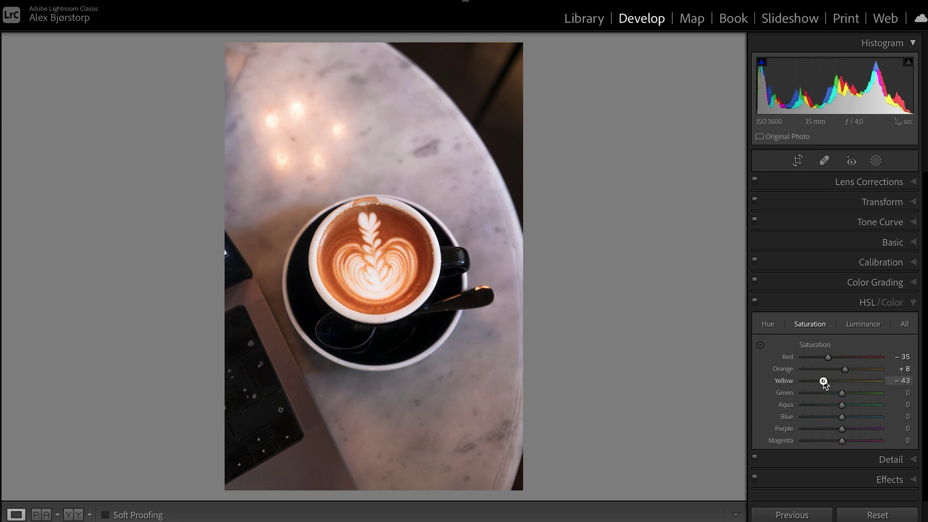
Step: Toggle the HSL adjustments on and off, including zoomed on the latte art, to compare
click(755, 301)
click(755, 301)
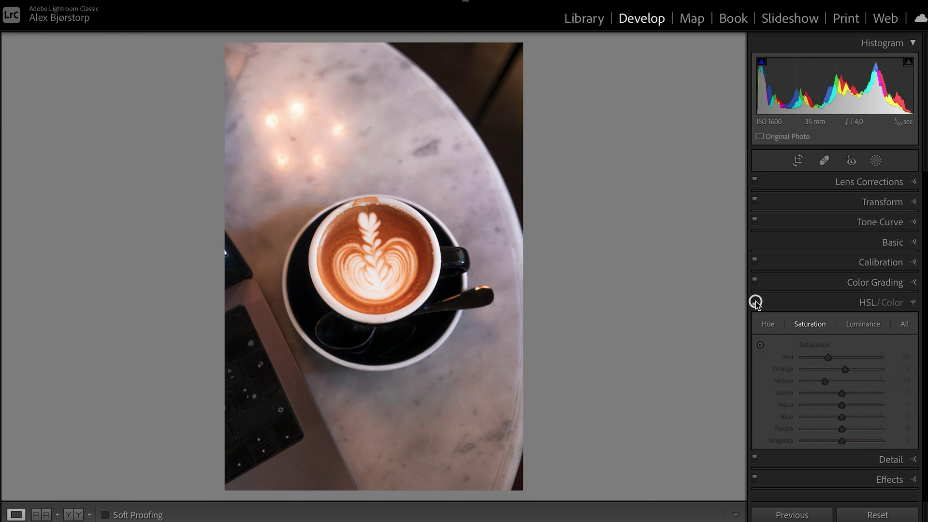
click(755, 301)
click(391, 263)
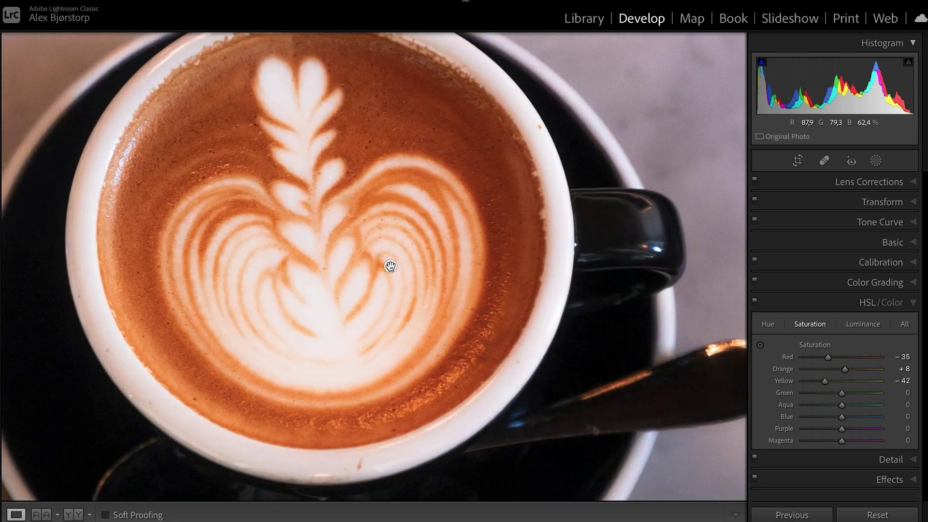
click(755, 301)
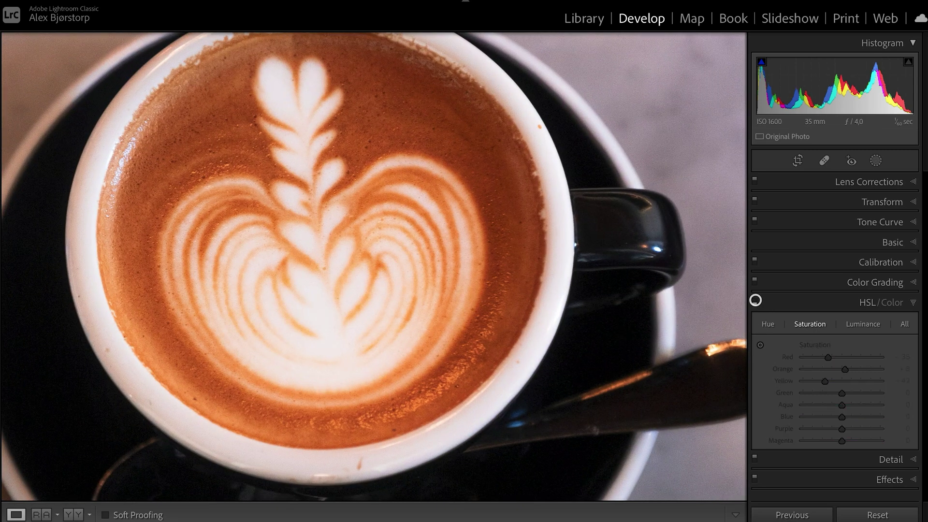
click(589, 299)
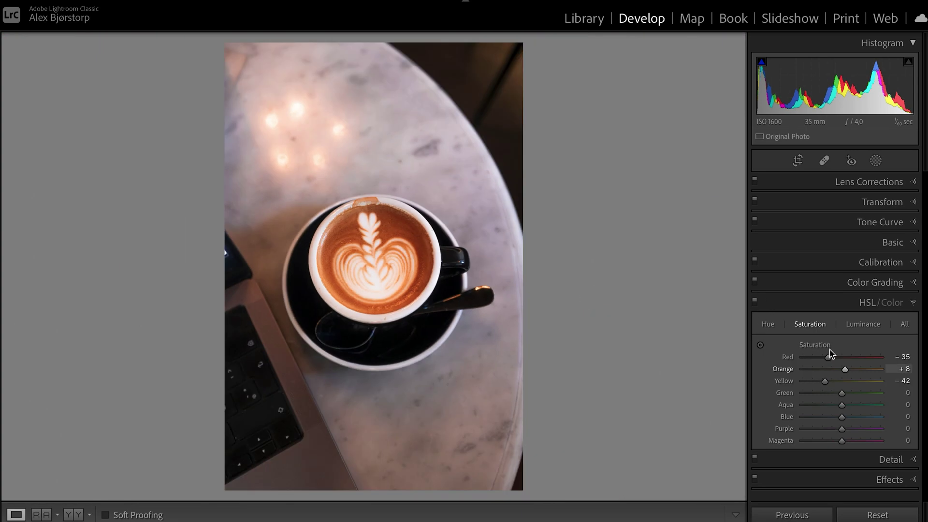
Step: Set HSL luminance to Red +11, Orange +20 and Yellow −31
click(863, 324)
mouse_move(842, 358)
mouse_down()
mouse_move(849, 382)
mouse_move(824, 382)
mouse_up()
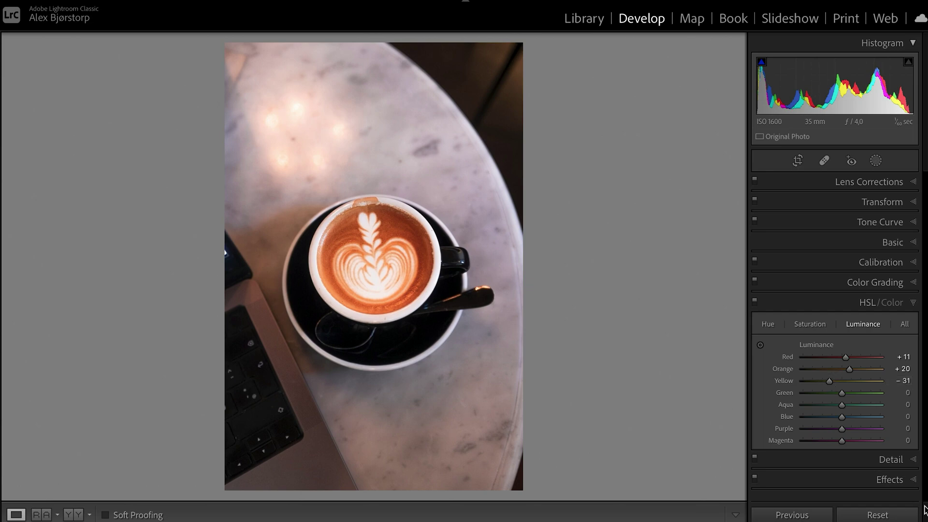
click(892, 460)
Step: Set sharpening Amount to 123 and Masking to 73, then collapse the Detail panel
scroll(787, 440, down, 3)
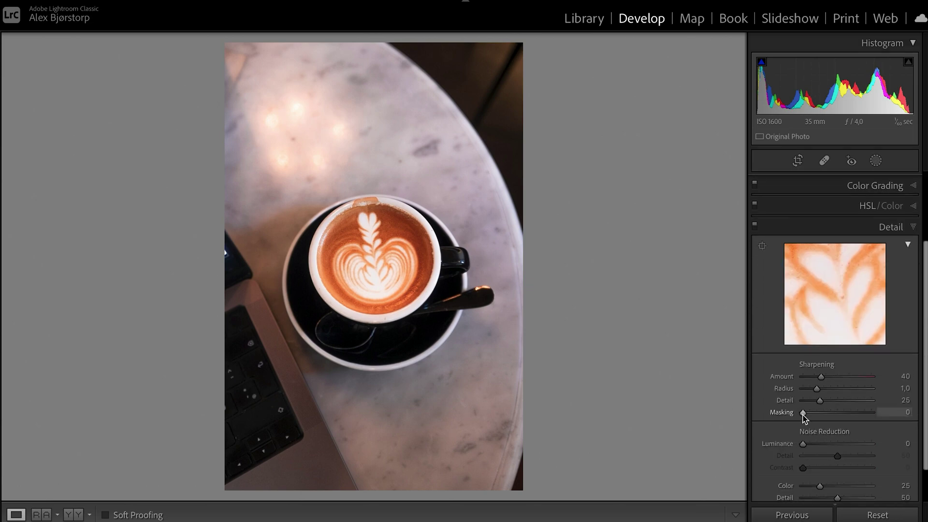
alt+drag(803, 413, 853, 414)
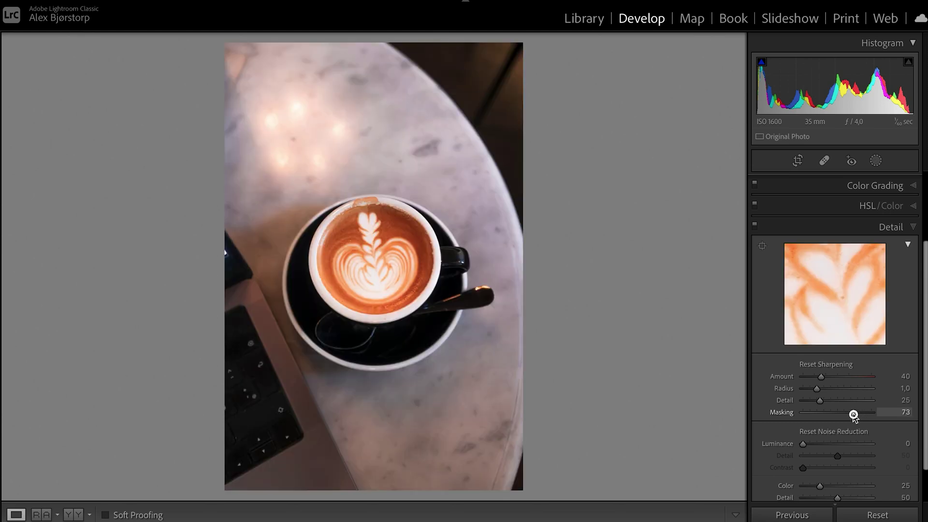
drag(821, 377, 859, 380)
scroll(778, 399, down, 3)
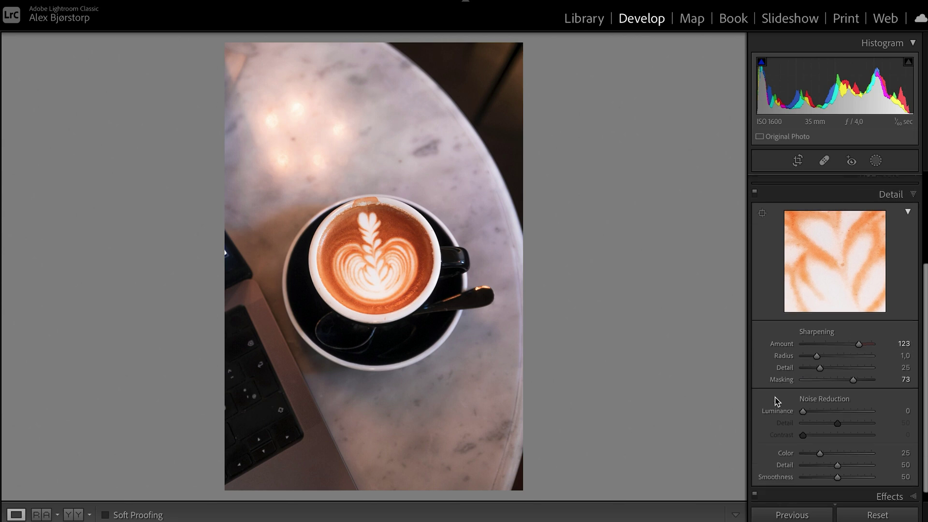
scroll(767, 376, up, 5)
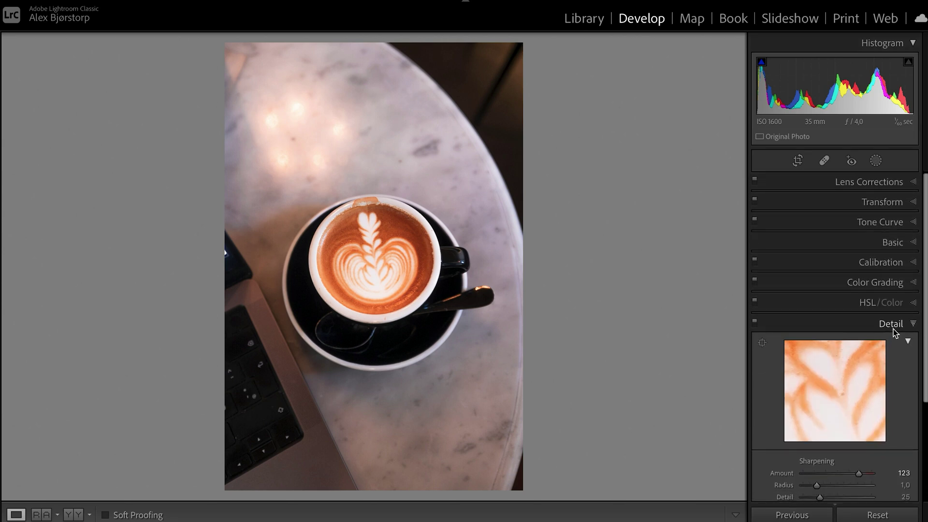
click(907, 329)
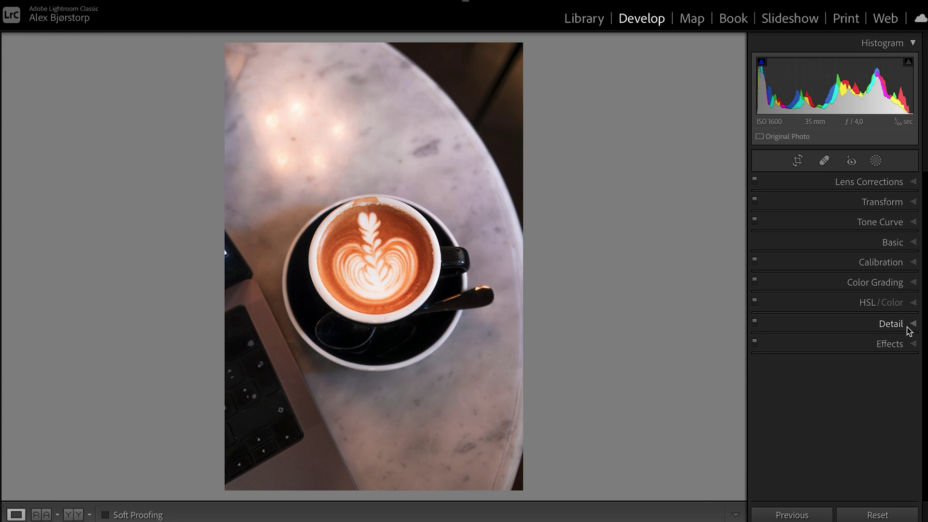
click(876, 160)
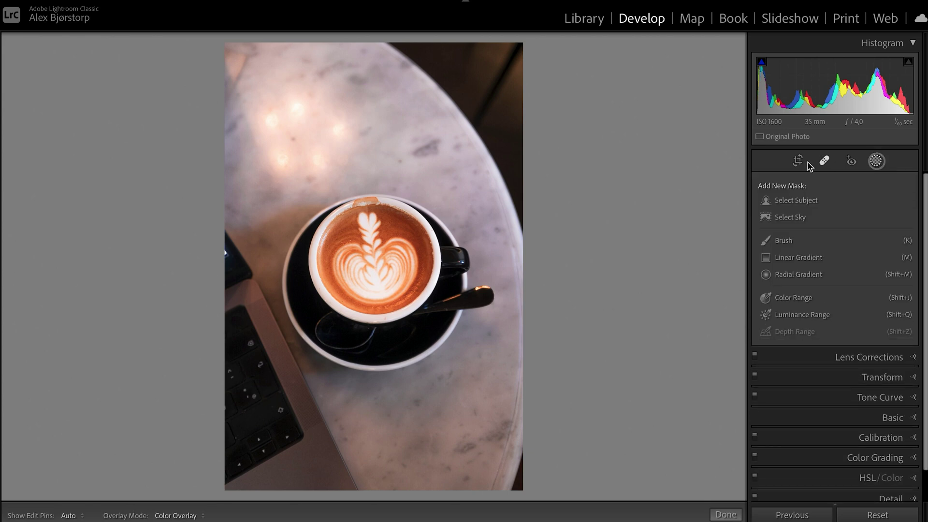
Step: Draw a radial gradient mask centred on the cup and invert it
click(792, 274)
mouse_move(308, 221)
mouse_down()
mouse_move(531, 417)
mouse_move(531, 451)
mouse_up()
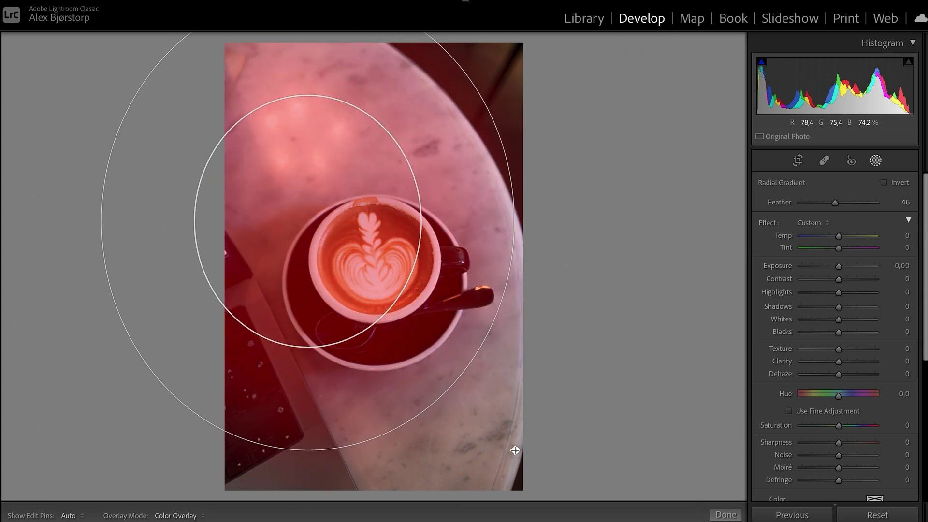
drag(309, 223, 381, 280)
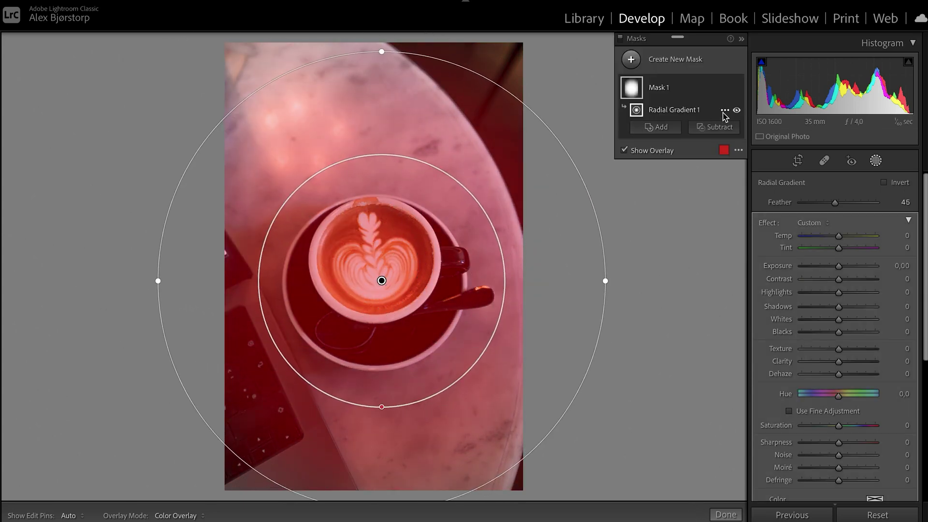
click(725, 111)
click(745, 155)
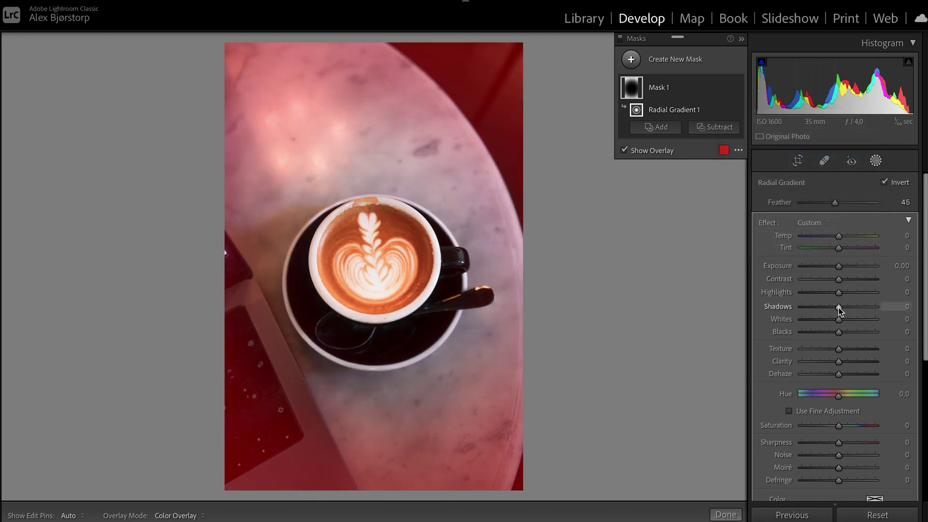
Step: Give the inverted mask Highlights +70, Saturation −49, Temp −18 and Shadows −1
mouse_move(840, 308)
mouse_down()
mouse_move(827, 308)
mouse_move(853, 307)
mouse_move(842, 309)
mouse_move(863, 292)
mouse_up()
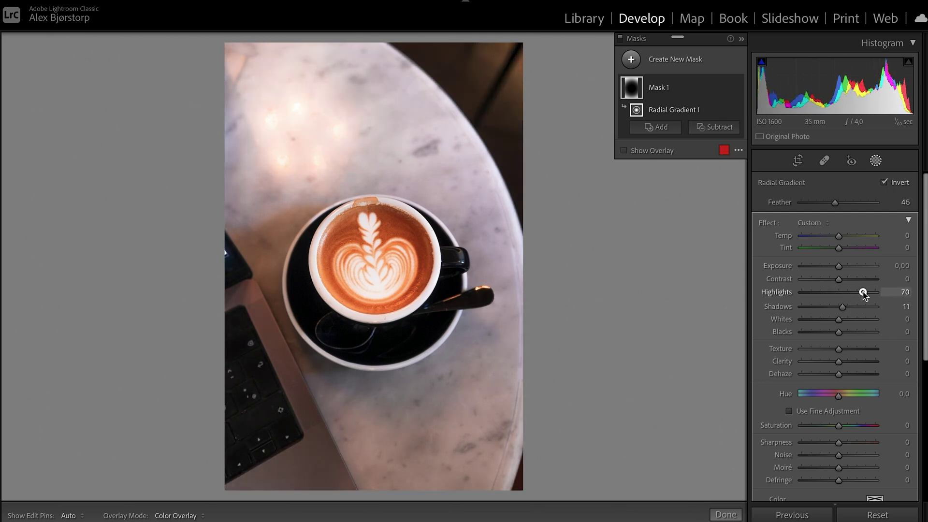
mouse_move(839, 426)
mouse_down()
mouse_move(798, 426)
mouse_move(822, 431)
mouse_up()
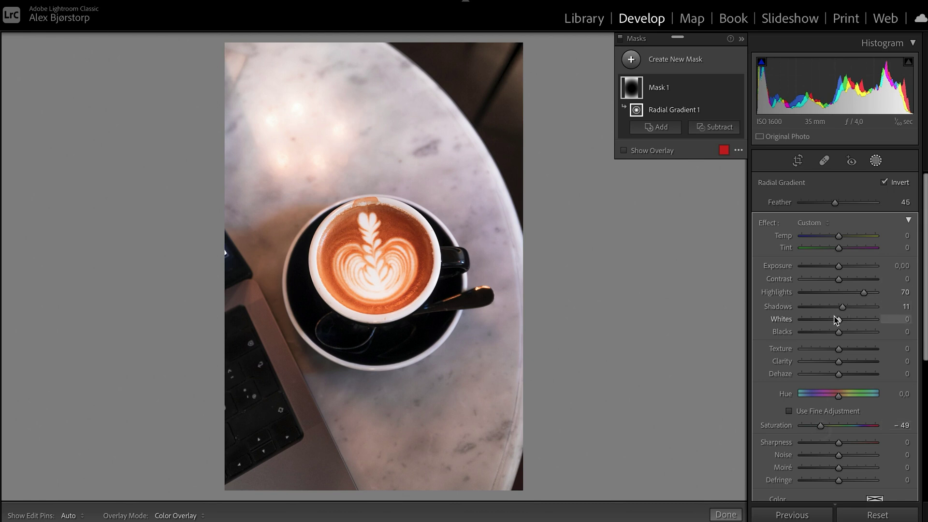
drag(842, 308, 837, 308)
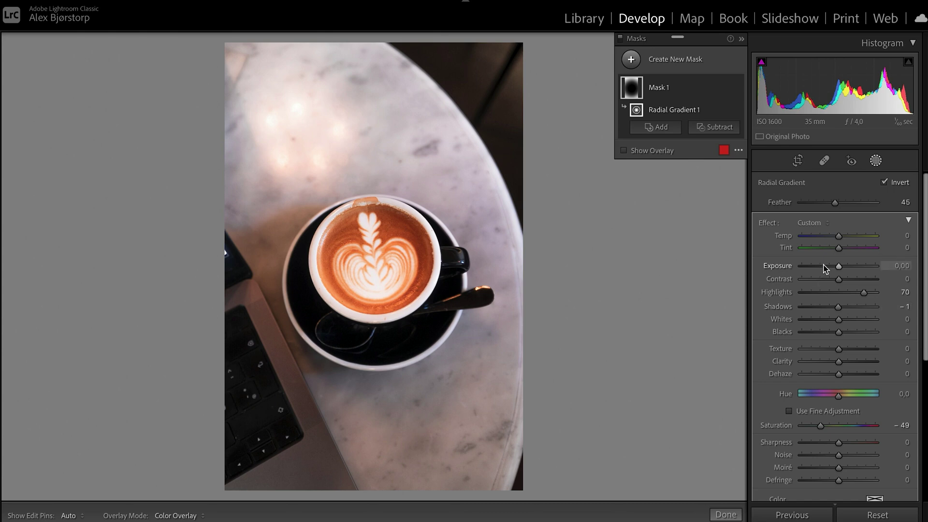
drag(840, 240, 832, 240)
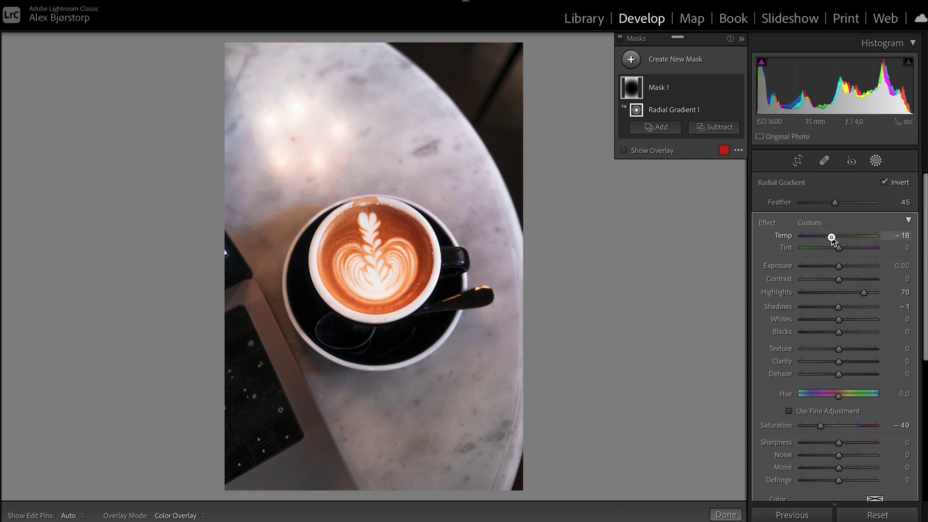
click(679, 58)
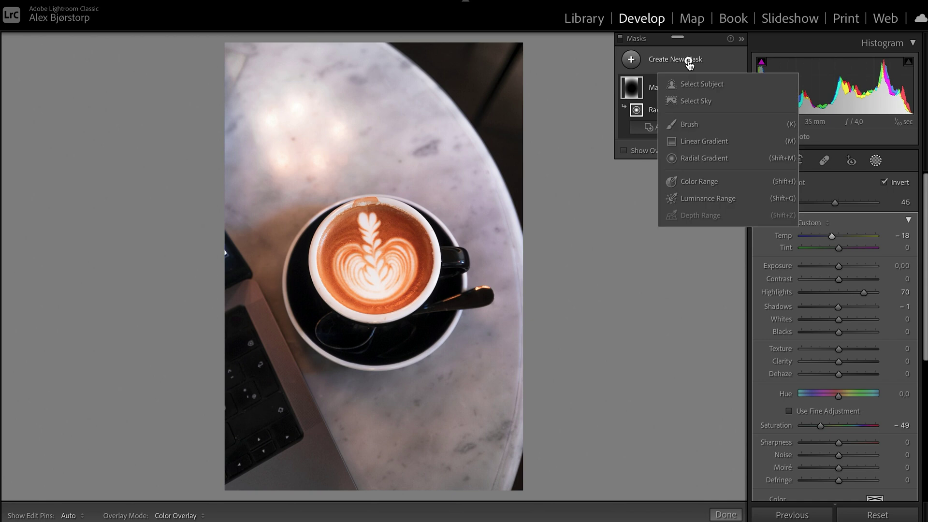
Step: Draw a second radial mask on the cup: Texture 9, Clarity 14, Contrast −17, Highlights 43, Shadows −21
click(698, 158)
mouse_move(342, 236)
mouse_down()
mouse_move(446, 333)
mouse_move(440, 326)
mouse_up()
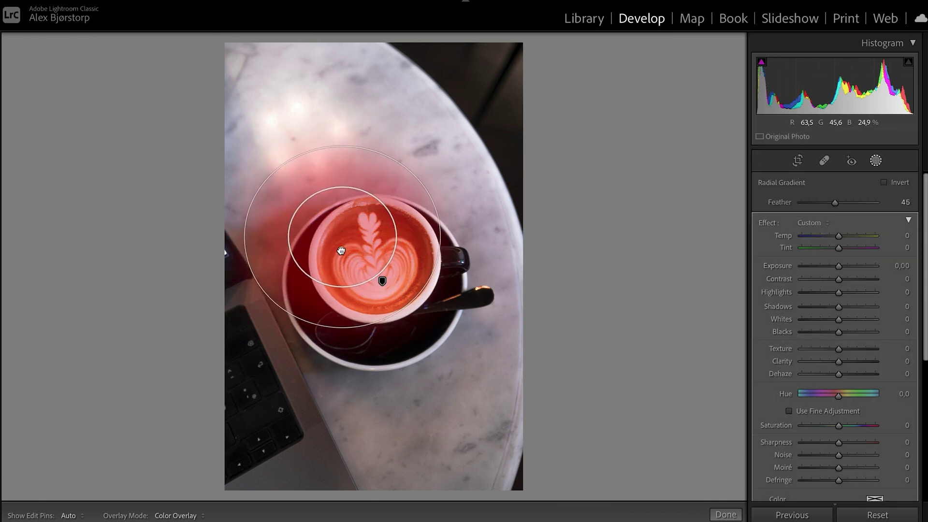
drag(341, 251, 373, 282)
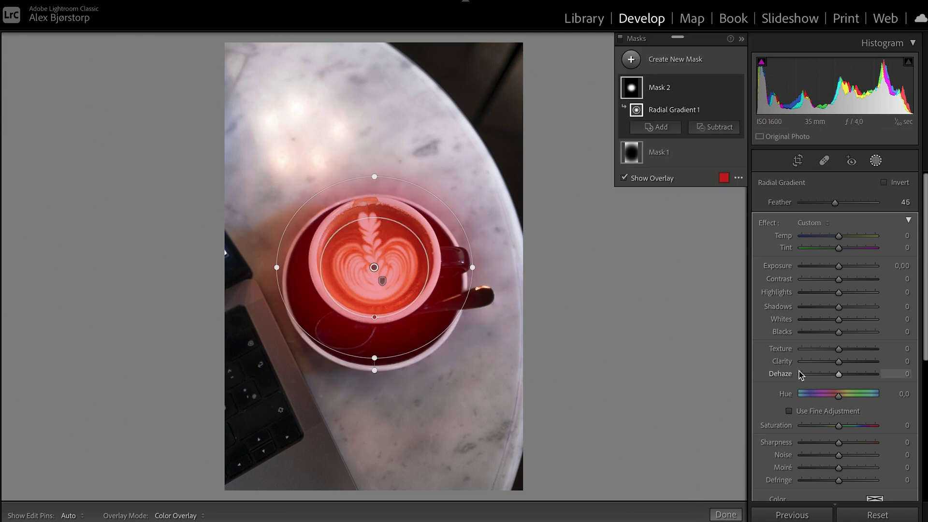
drag(839, 361, 845, 363)
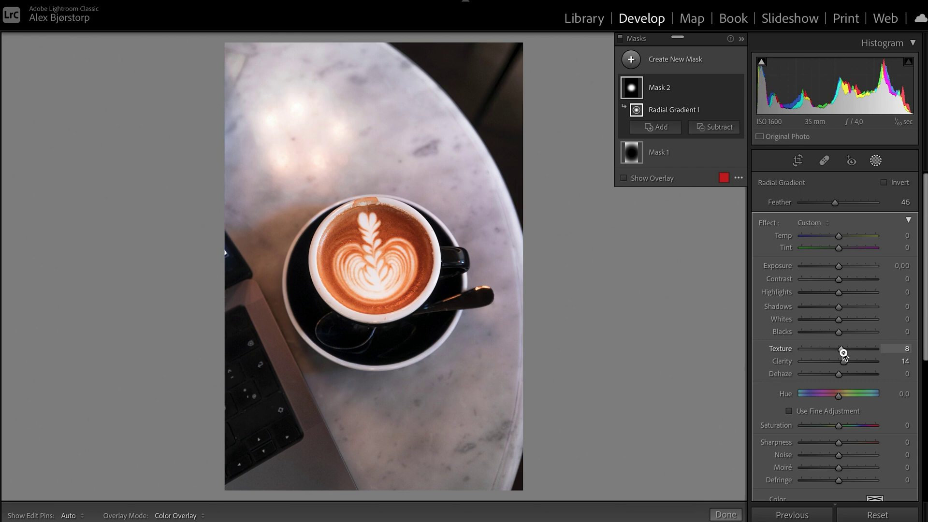
drag(843, 352, 846, 353)
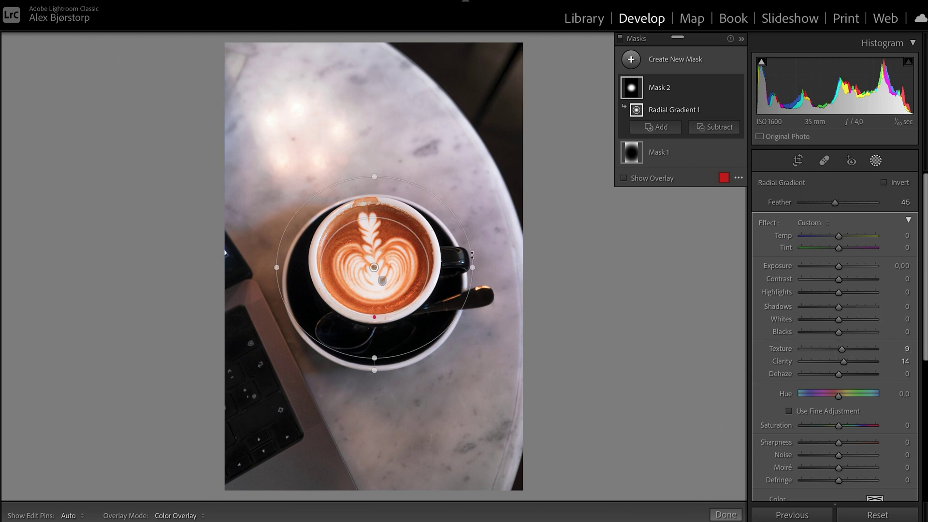
mouse_move(373, 267)
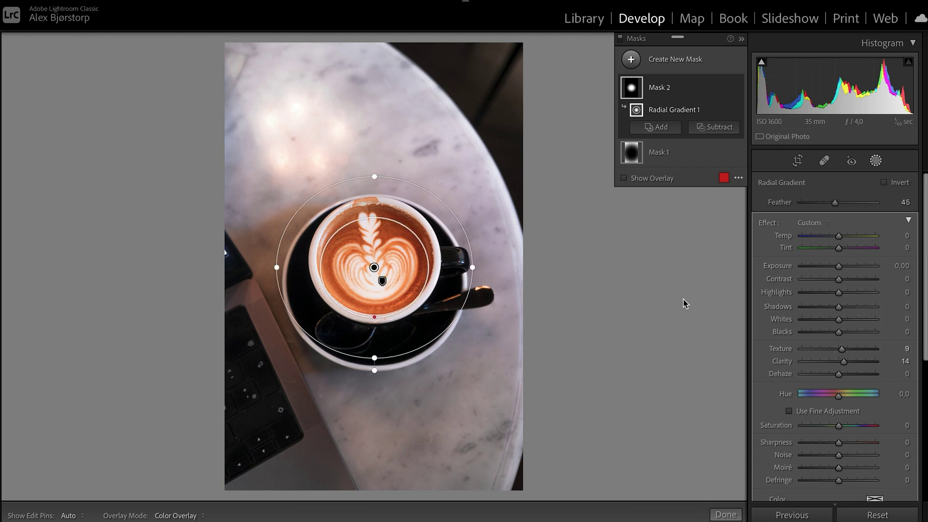
mouse_move(839, 308)
mouse_down()
mouse_move(850, 292)
mouse_move(830, 307)
mouse_move(855, 292)
mouse_move(832, 282)
mouse_up()
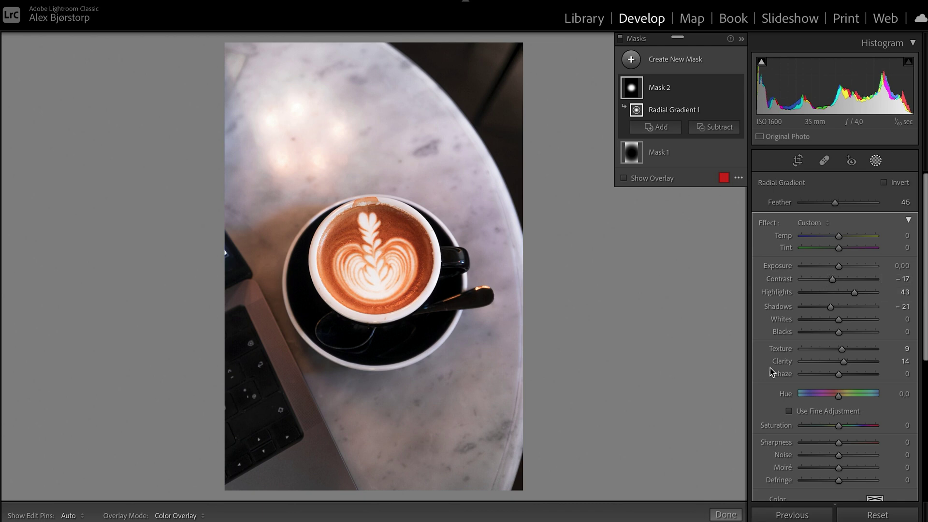
Step: Toggle each mask's visibility to compare the effect, then close masking
scroll(767, 391, down, 3)
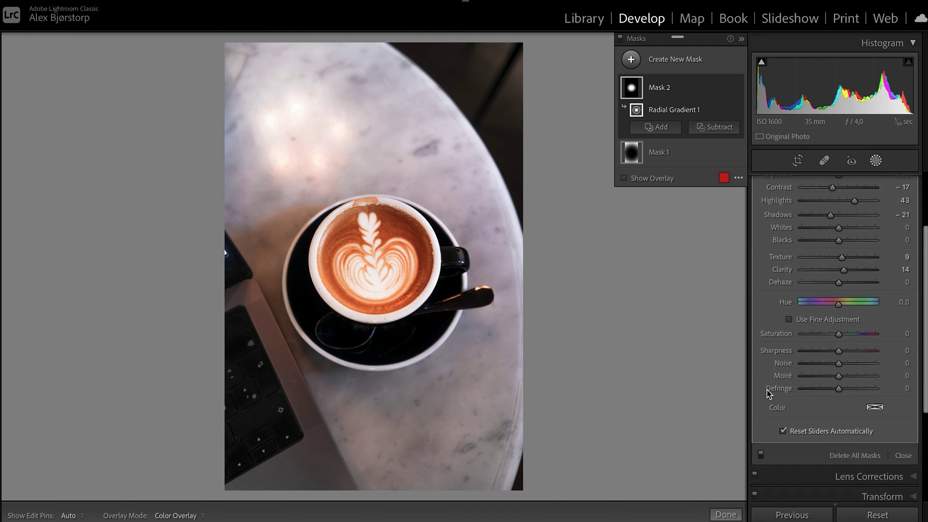
scroll(767, 391, down, 3)
scroll(767, 390, down, 3)
scroll(769, 391, up, 5)
scroll(769, 389, up, 4)
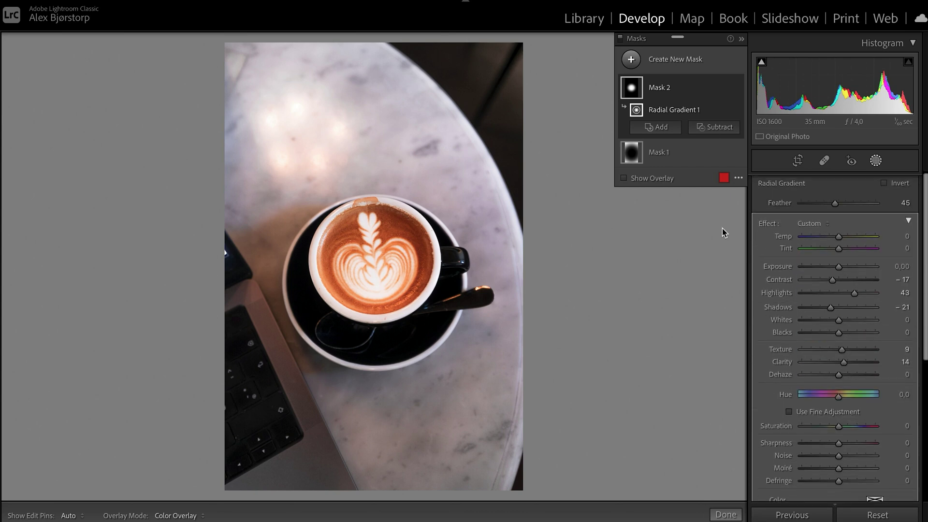
click(742, 39)
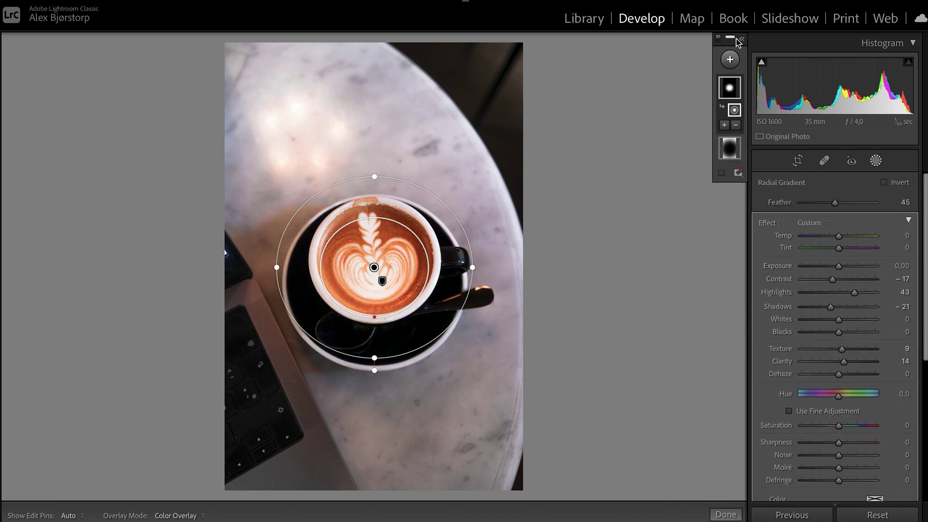
click(741, 40)
click(737, 89)
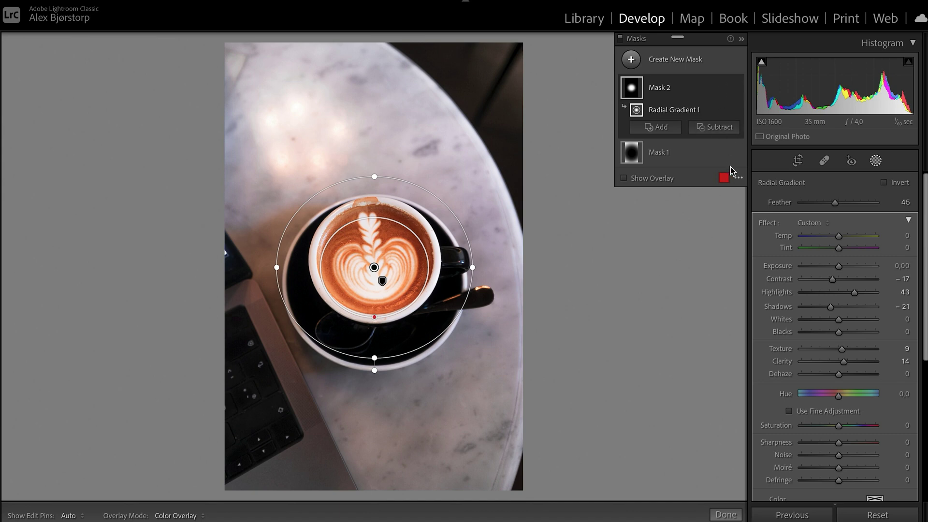
click(737, 153)
click(725, 515)
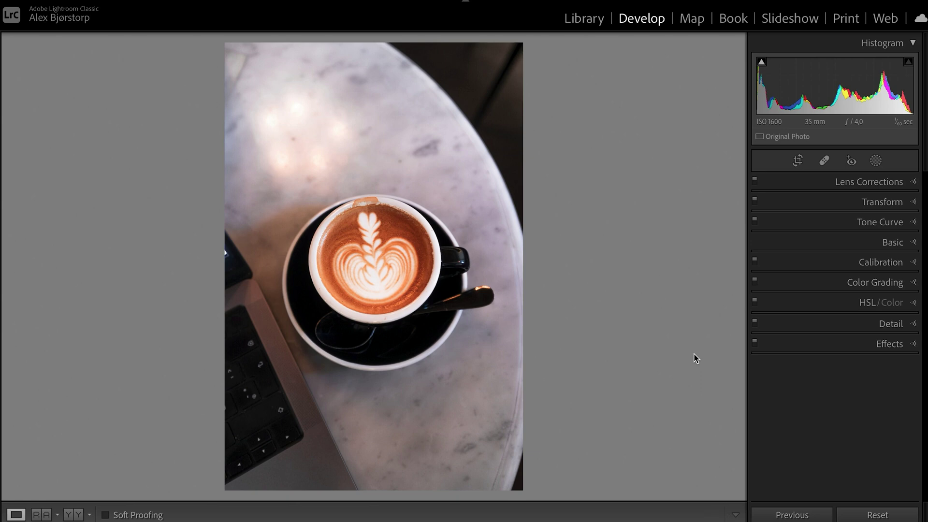
key(y)
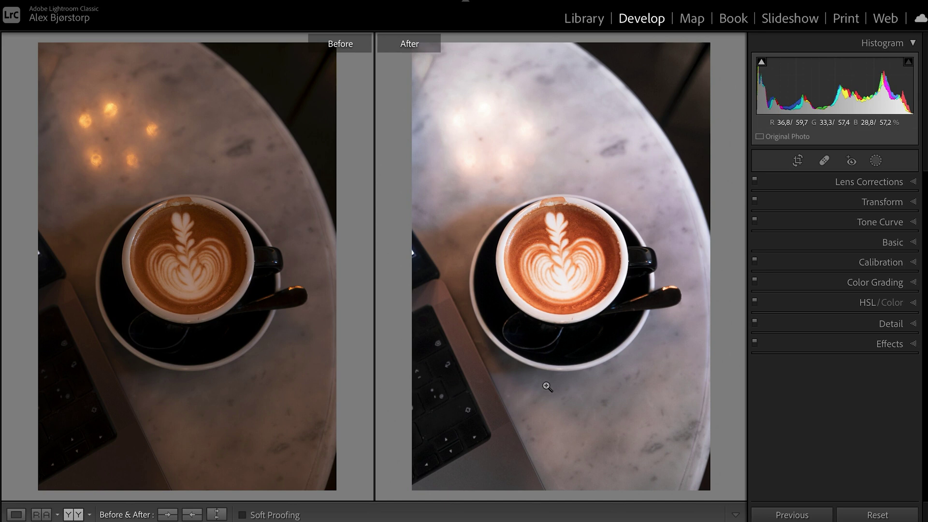
key(y)
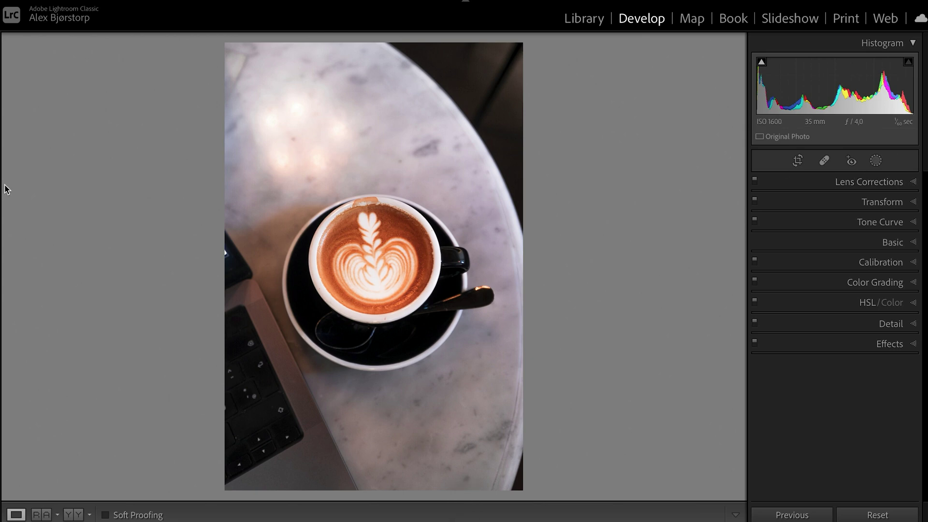
Step: Start a new develop preset named 'Coffee' from the Presets panel
click(1, 273)
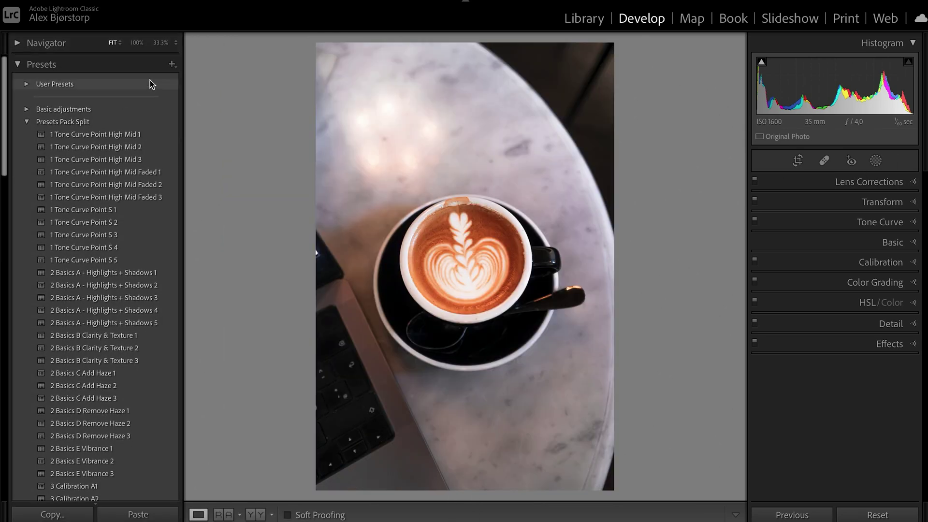
click(26, 122)
click(172, 64)
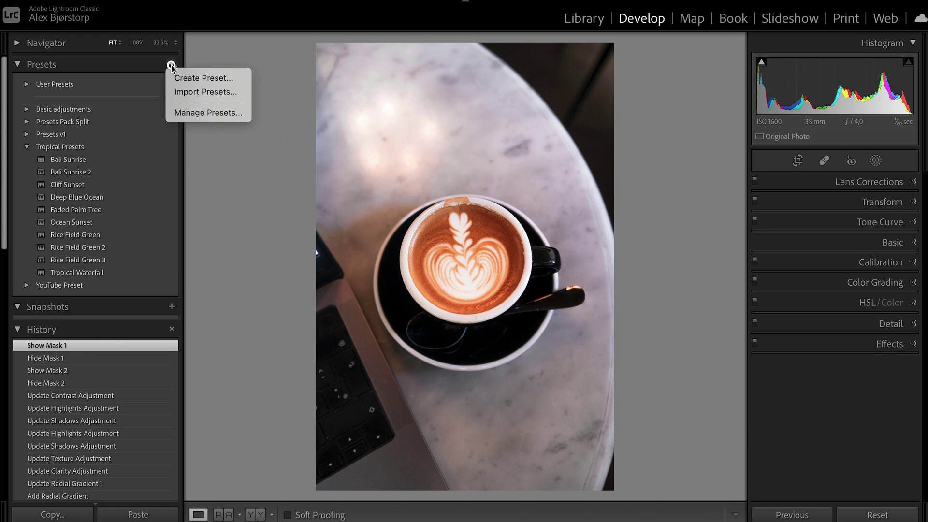
click(194, 78)
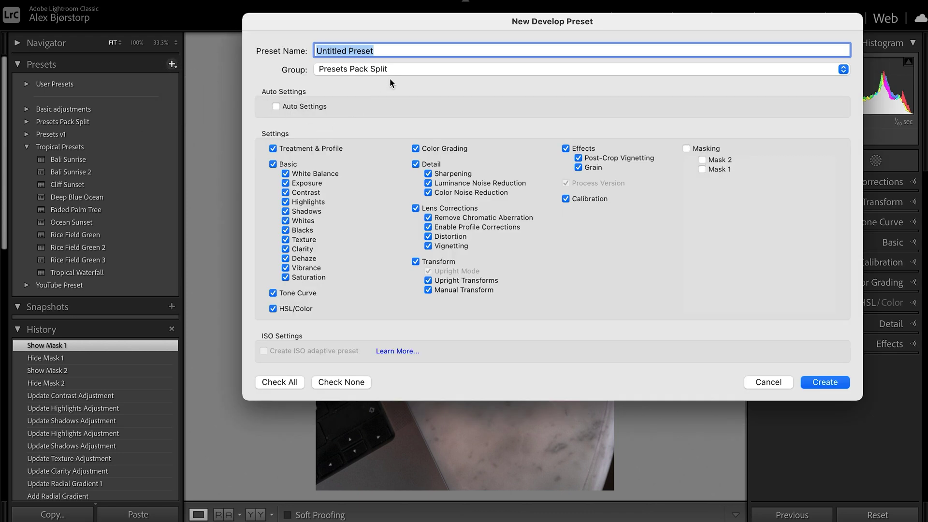
text(Cof)
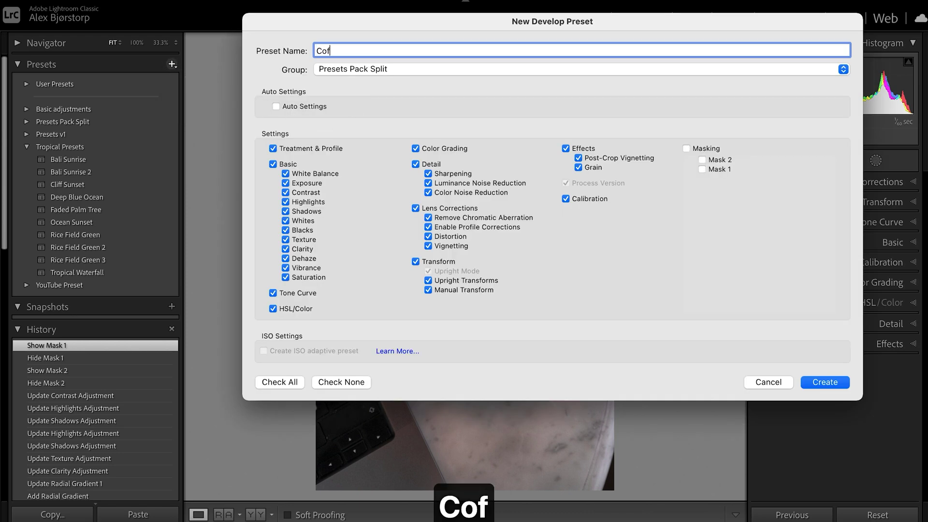
text(fee)
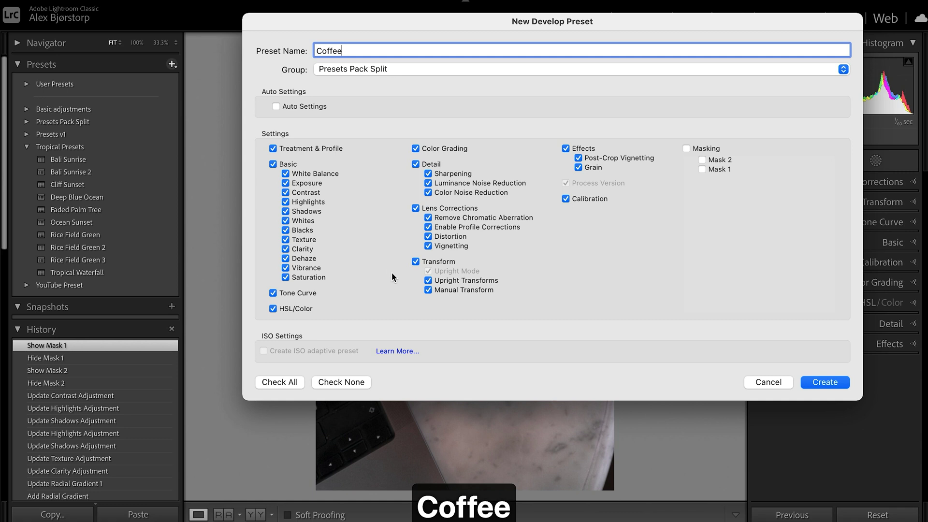
Step: Exclude masking and transform settings, file it in YouTube Preset, and create the preset
click(340, 382)
click(285, 383)
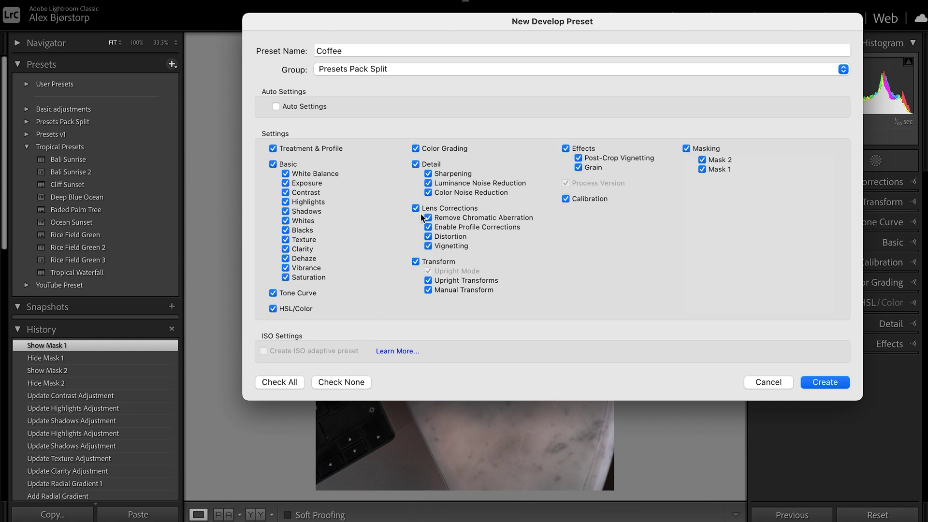
click(686, 149)
click(415, 262)
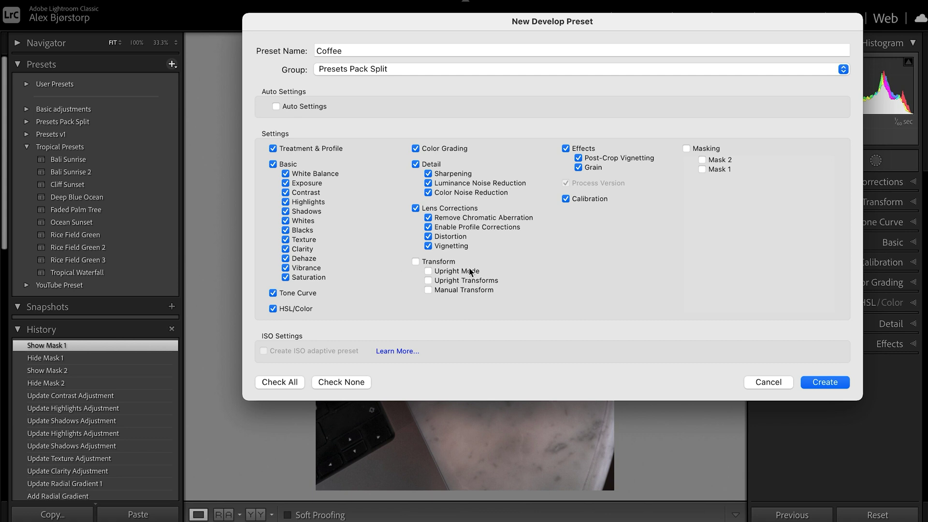
click(393, 75)
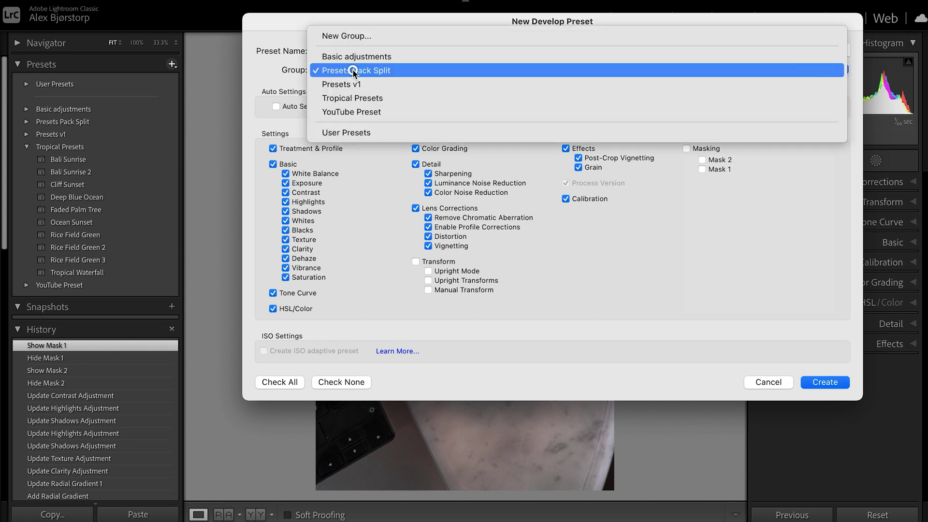
click(361, 111)
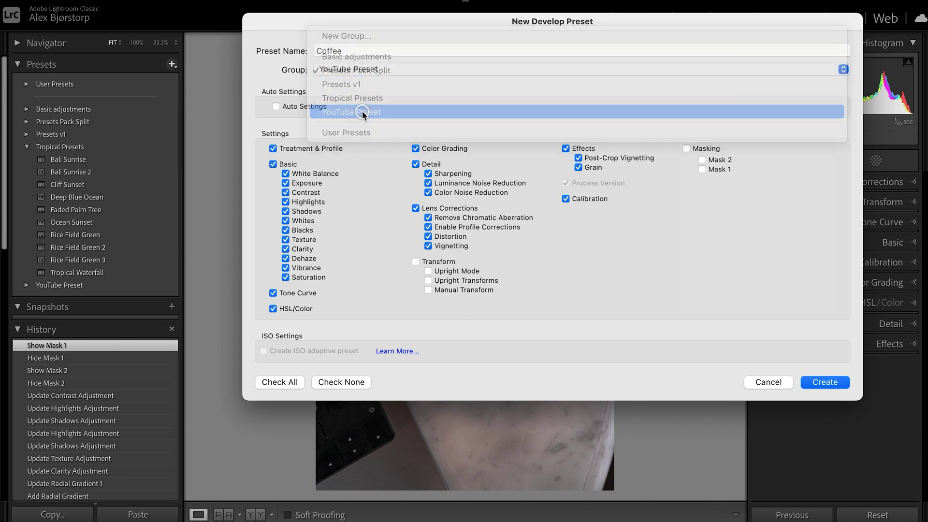
click(838, 382)
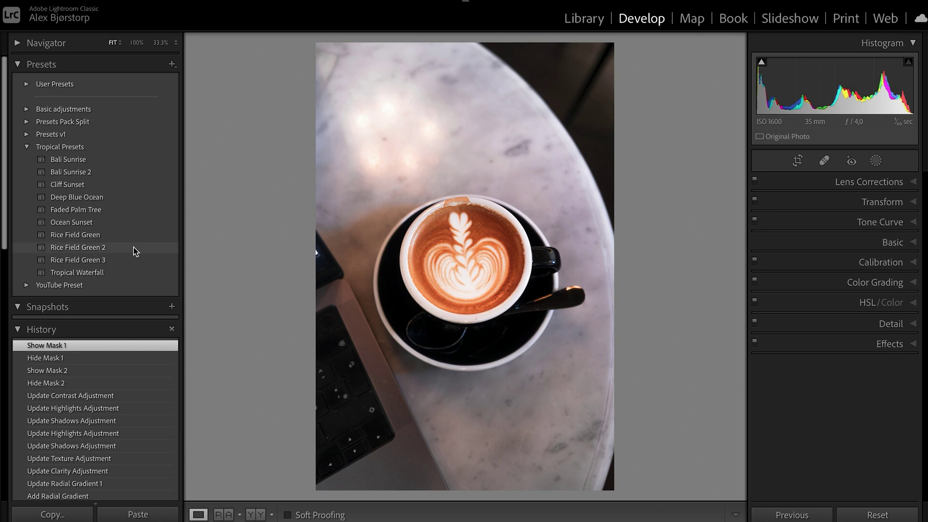
Step: Expand YouTube Preset, test Coffee on the reset latte photo, then undo to restore its edits
click(23, 284)
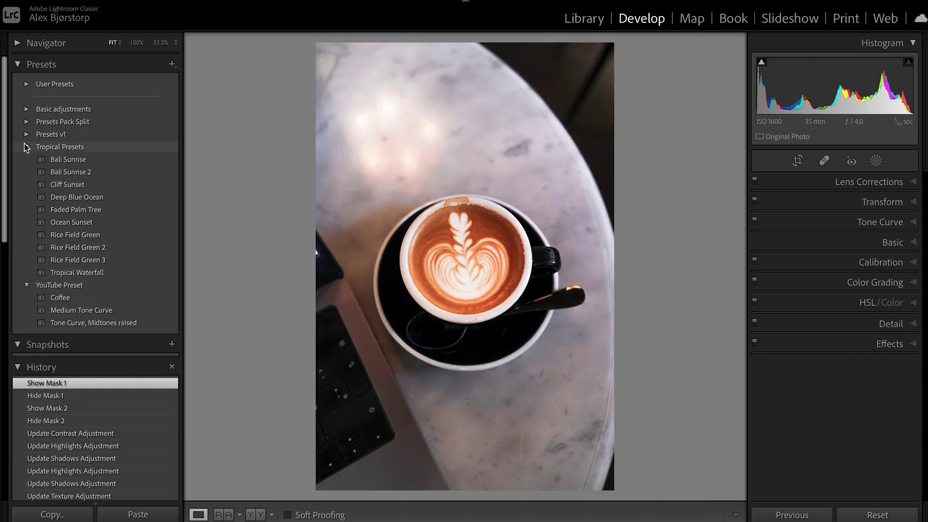
click(27, 146)
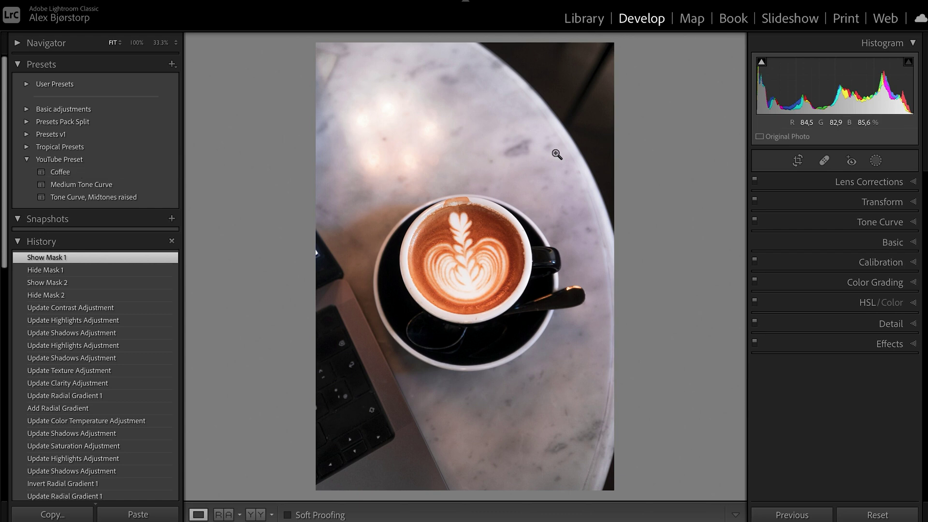
click(867, 517)
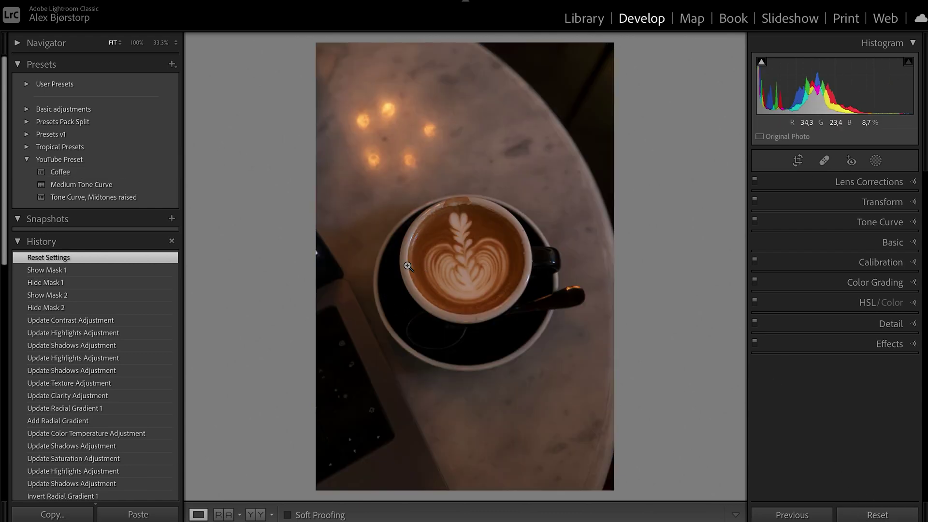
click(104, 172)
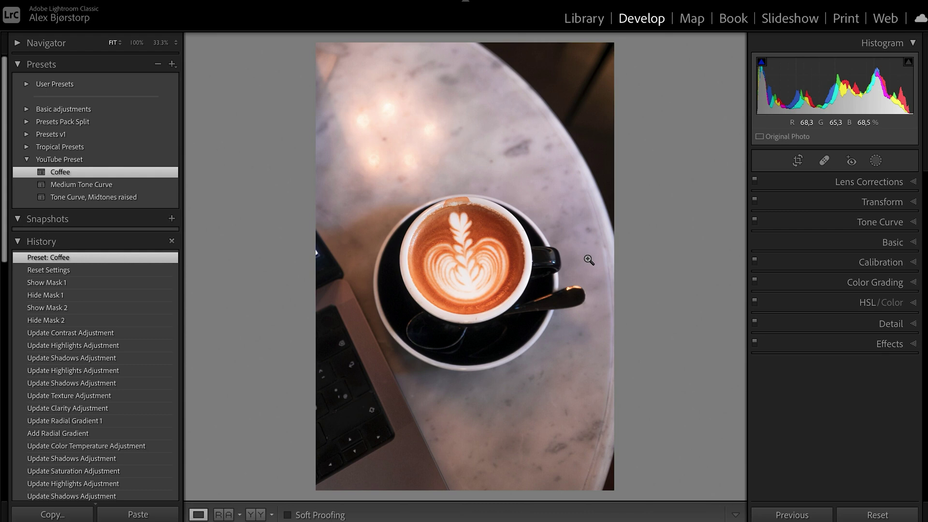
key(ctrl+z)
key(ctrl+z)
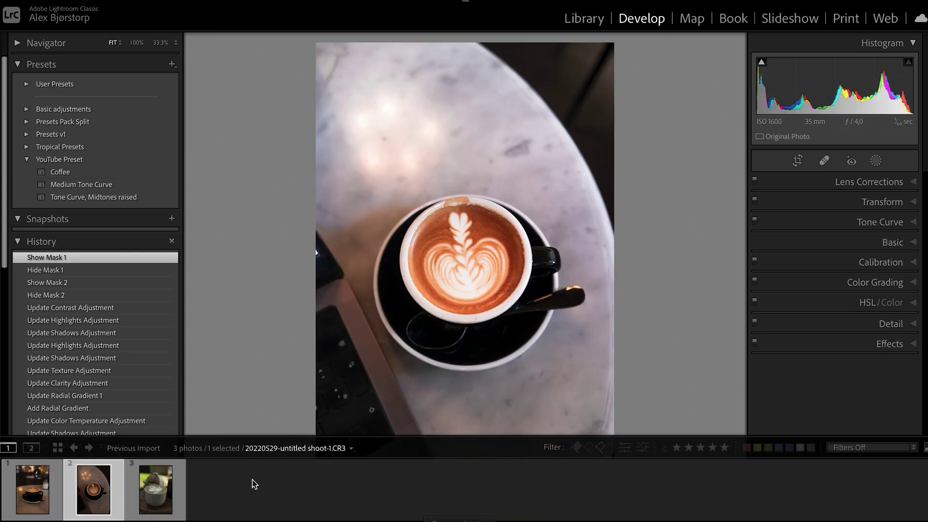
Step: Apply Coffee to the side-view cup photo and set Highlights +50, Shadows +15
click(30, 488)
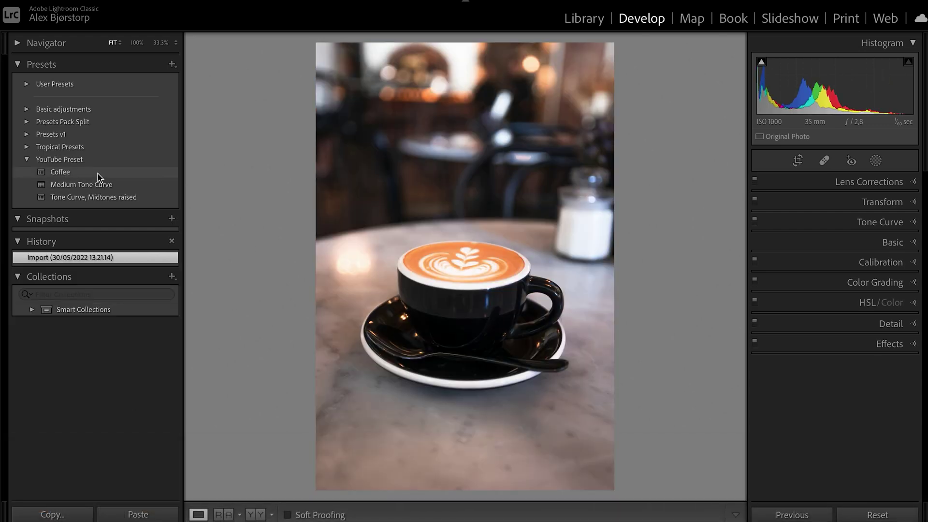
click(98, 172)
click(893, 242)
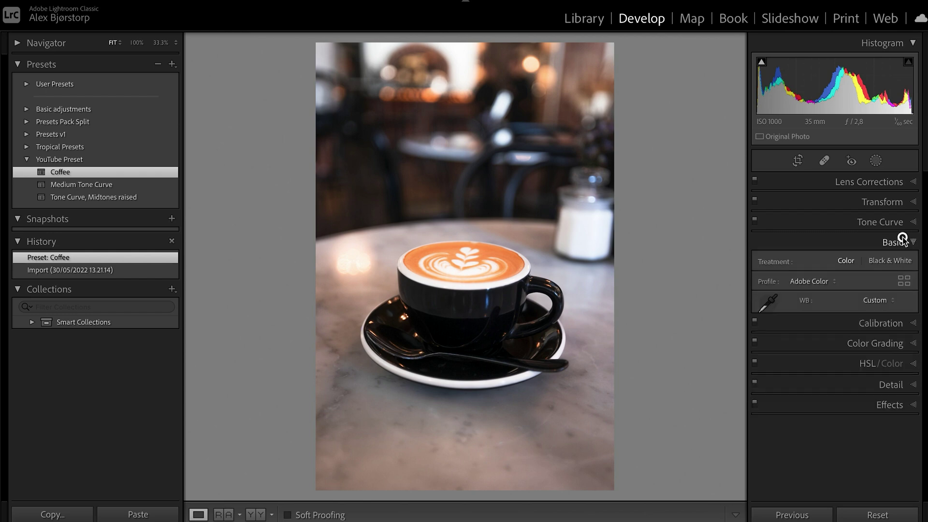
drag(863, 373, 847, 373)
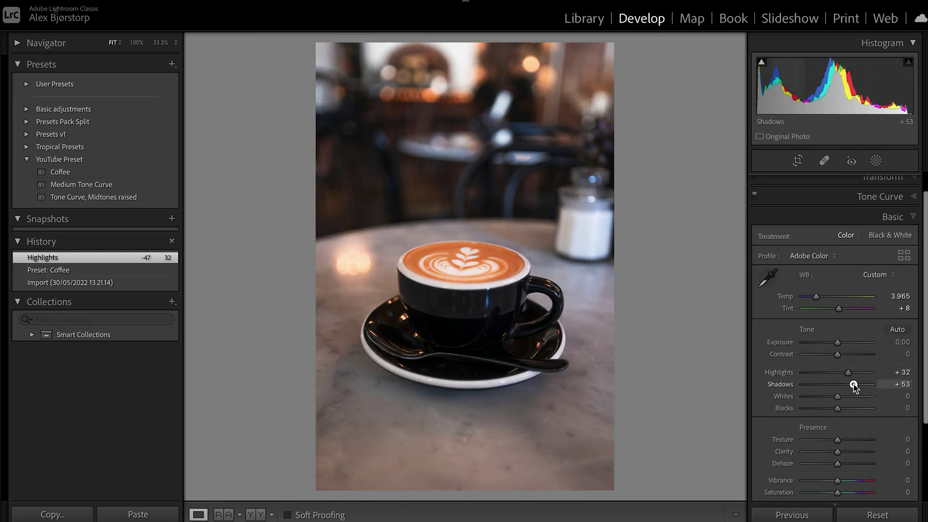
drag(854, 385, 841, 385)
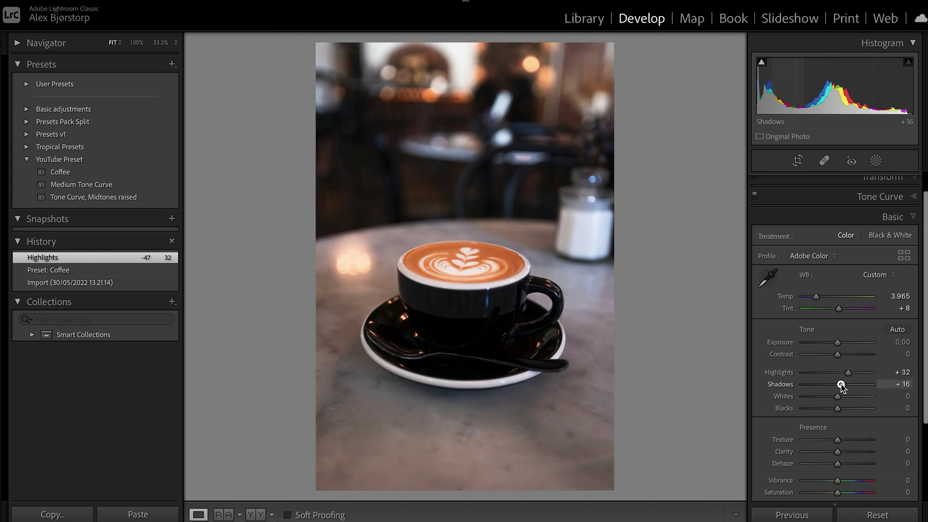
drag(848, 373, 853, 375)
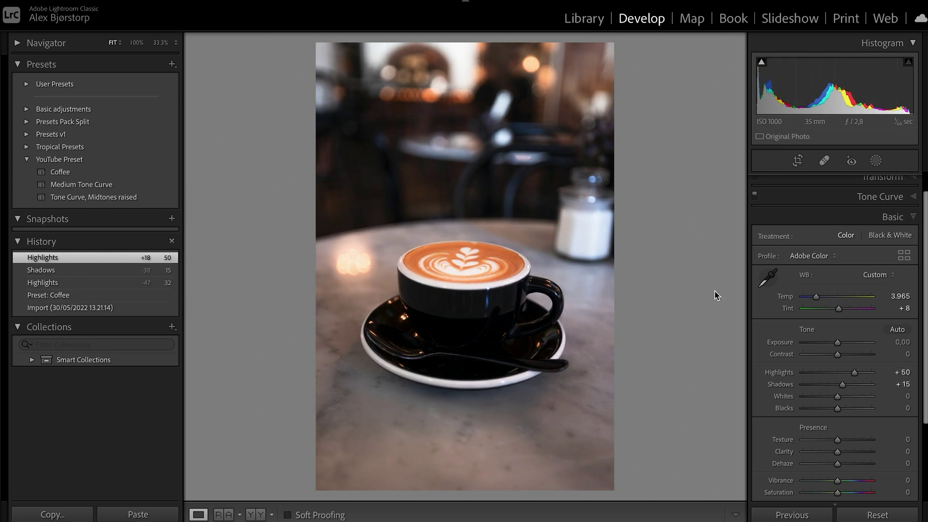
Step: Check the Before/After view of the side-view photo, then select the white-cup latte photo
key(y)
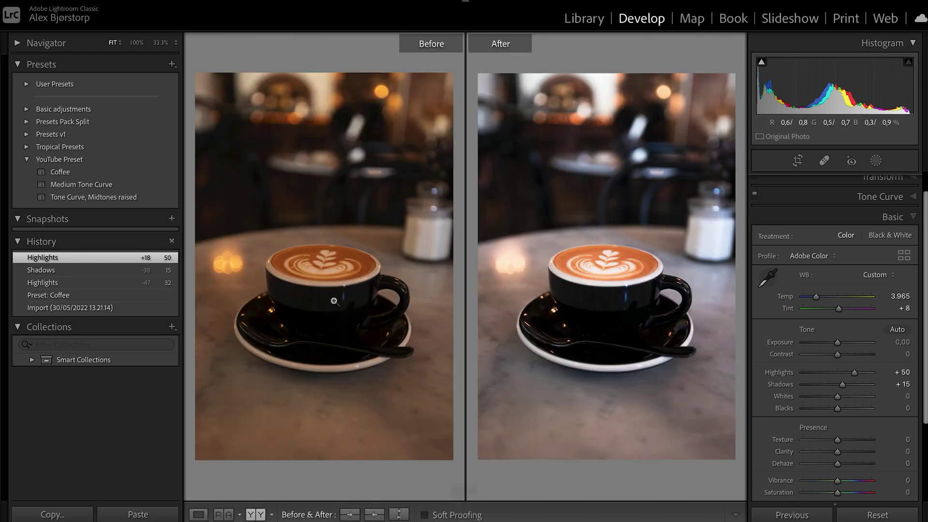
key(y)
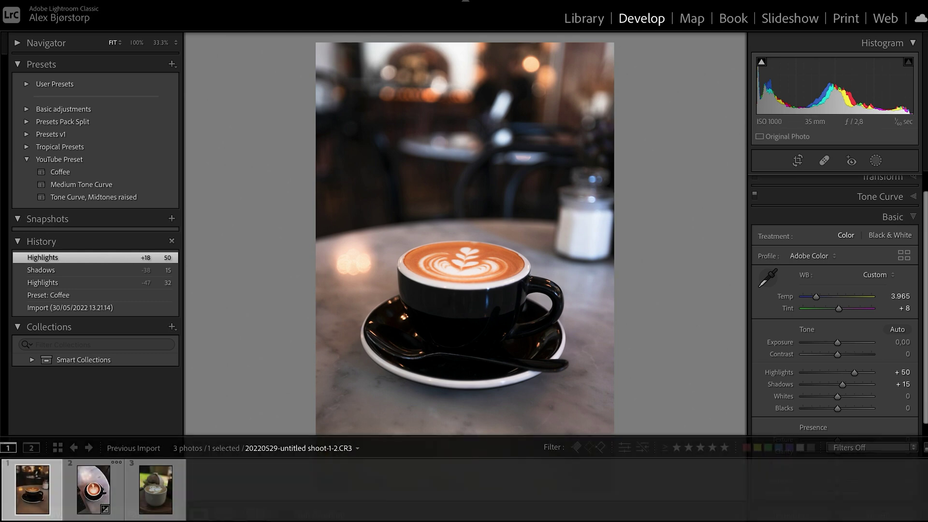
click(155, 488)
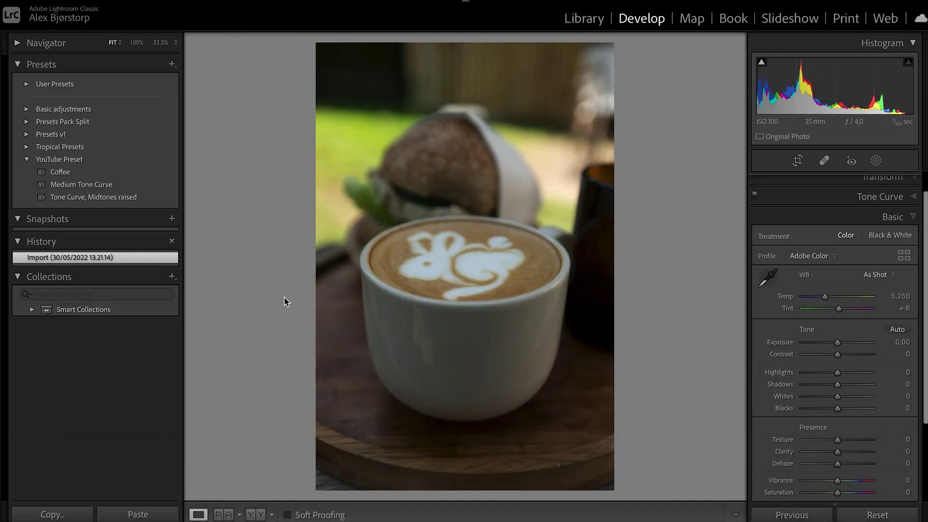
Step: Apply the Coffee preset to the white-cup latte photo and set Temp 5250, Highlights +39, Shadows +63
click(142, 172)
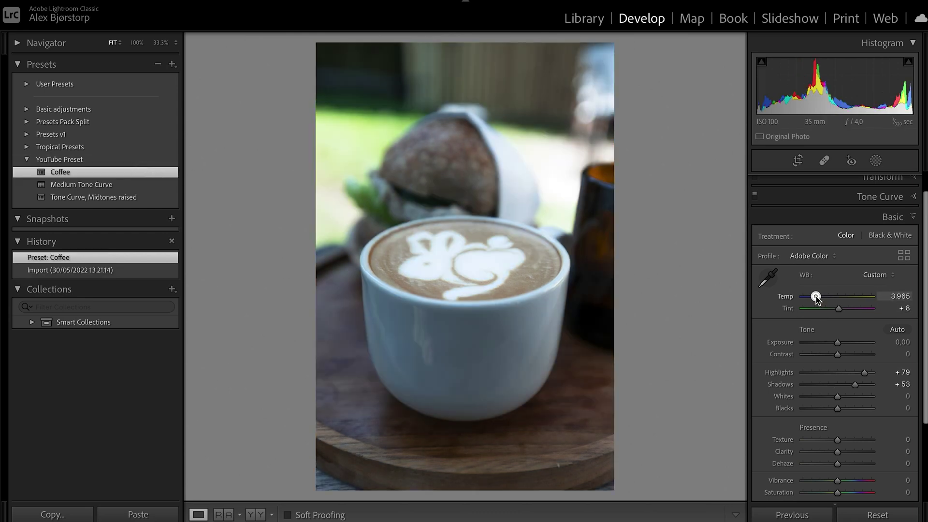
drag(816, 296, 824, 296)
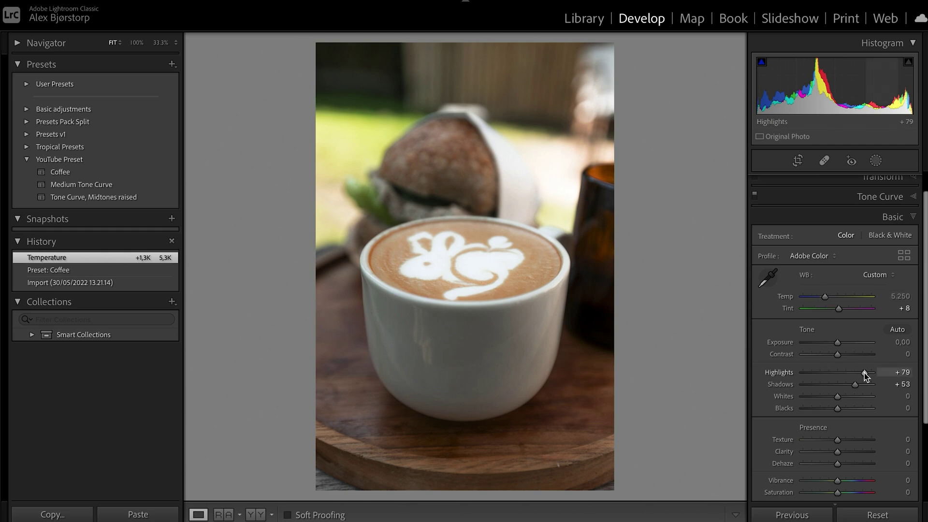
drag(864, 372, 841, 373)
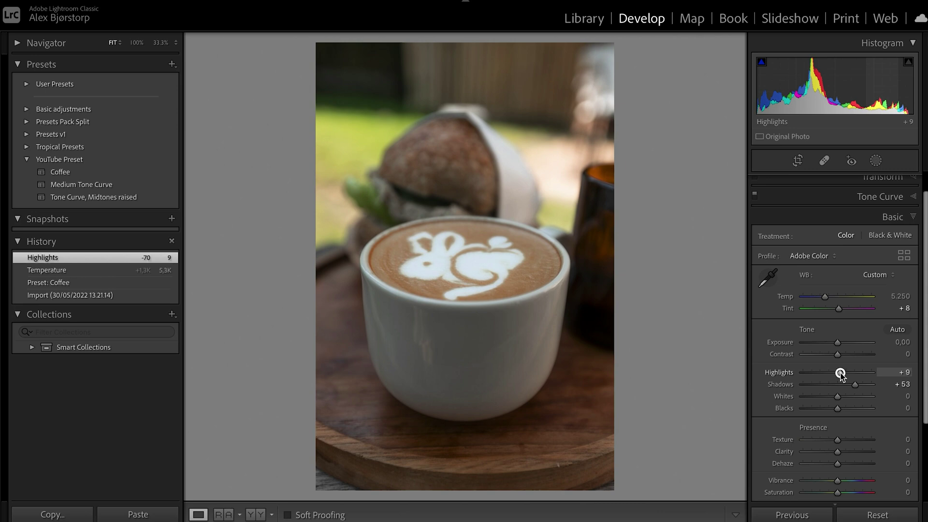
drag(858, 387, 853, 375)
Step: Pull the Tone Curve's lower shadow point down to deepen the shadows
click(887, 196)
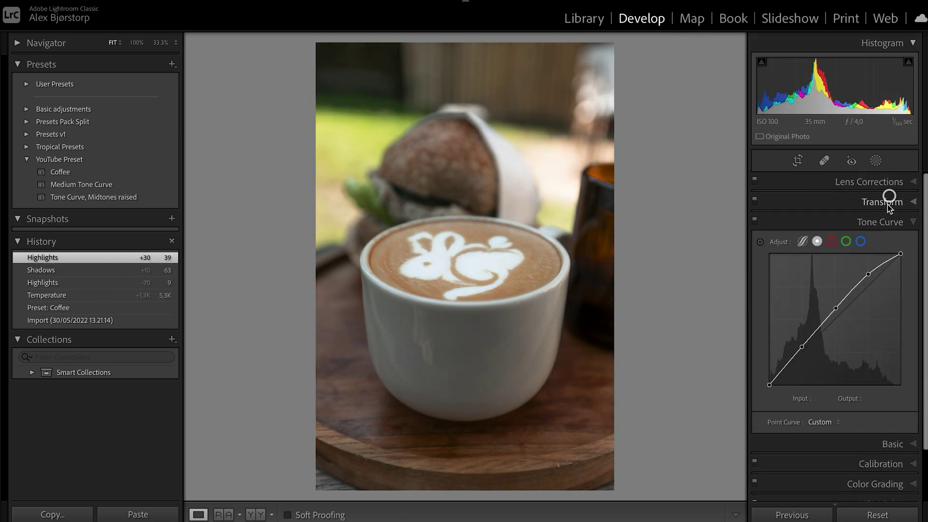
drag(802, 347, 802, 362)
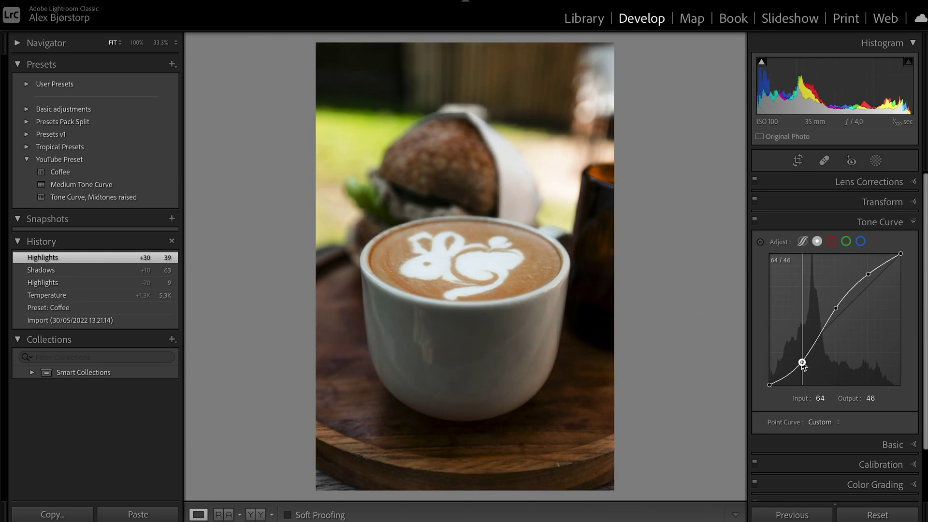
drag(802, 363, 802, 362)
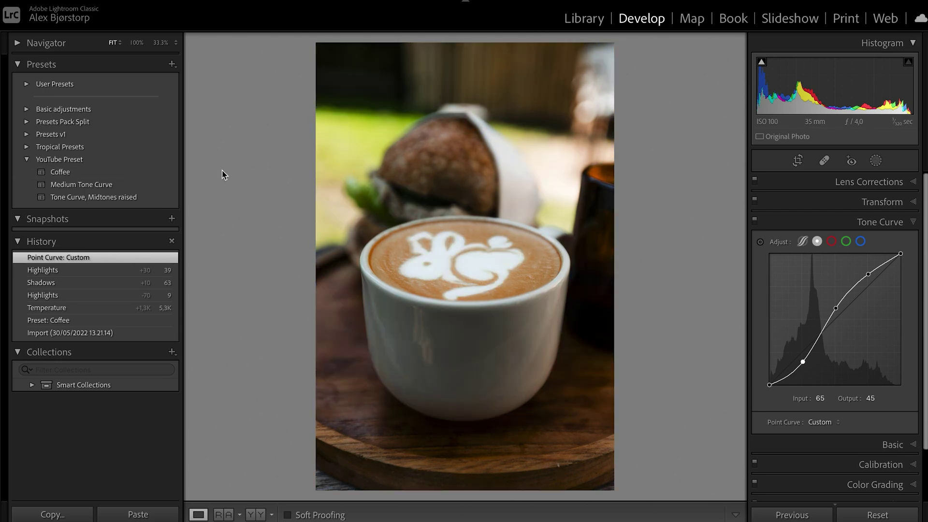
click(895, 222)
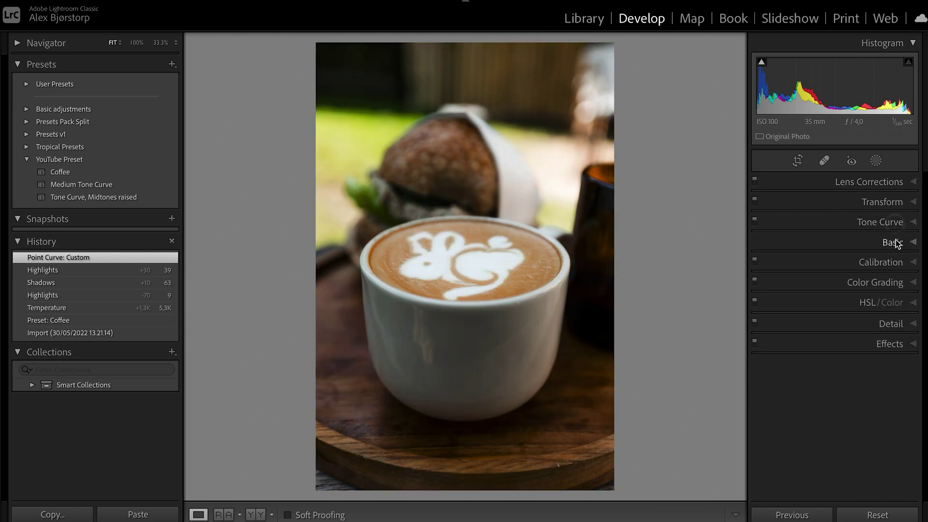
click(893, 242)
click(894, 218)
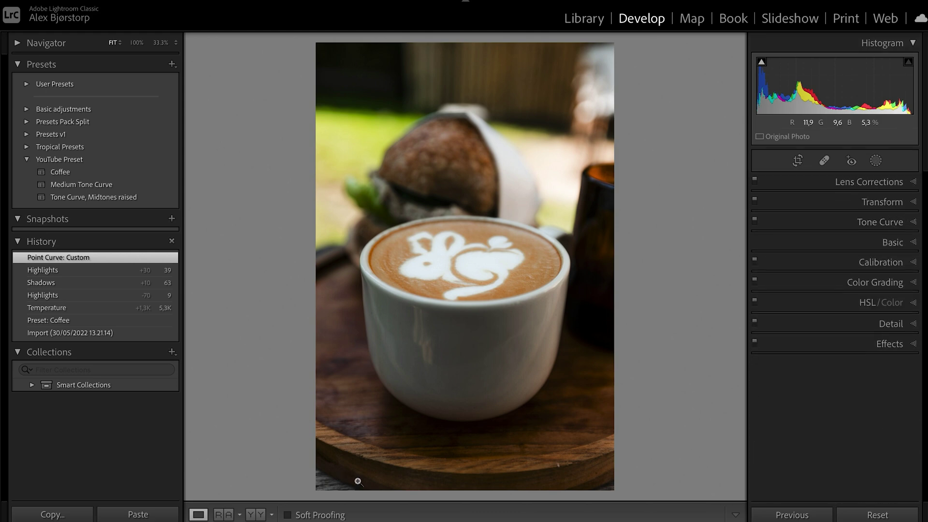
Step: Adjust the overhead latte photo's tone-curve shadow point, then reset a photo to its unedited original
click(93, 488)
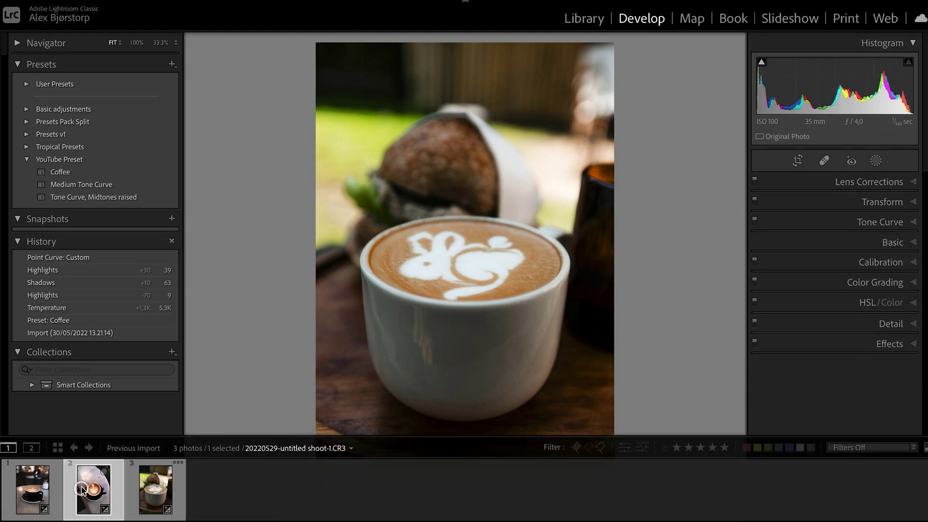
click(904, 222)
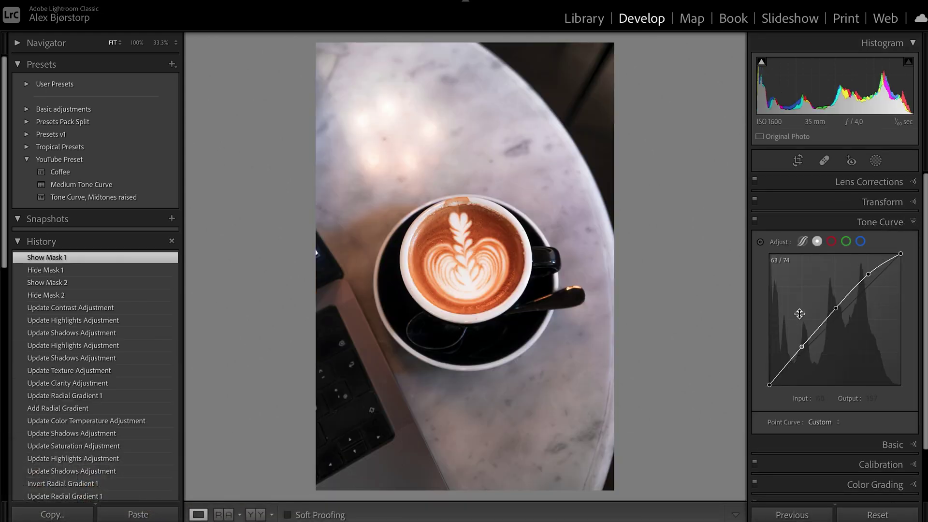
drag(802, 349, 801, 362)
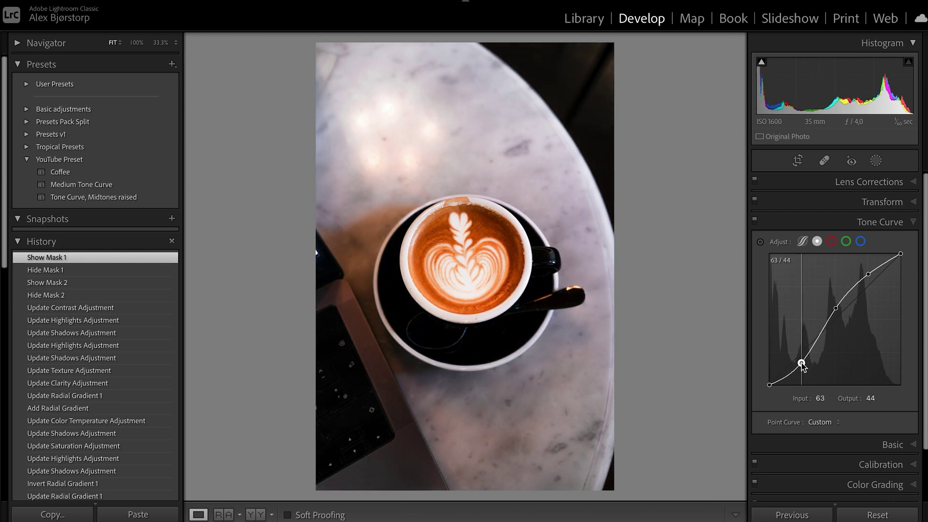
mouse_move(801, 362)
mouse_down()
mouse_move(803, 339)
mouse_move(803, 347)
mouse_up()
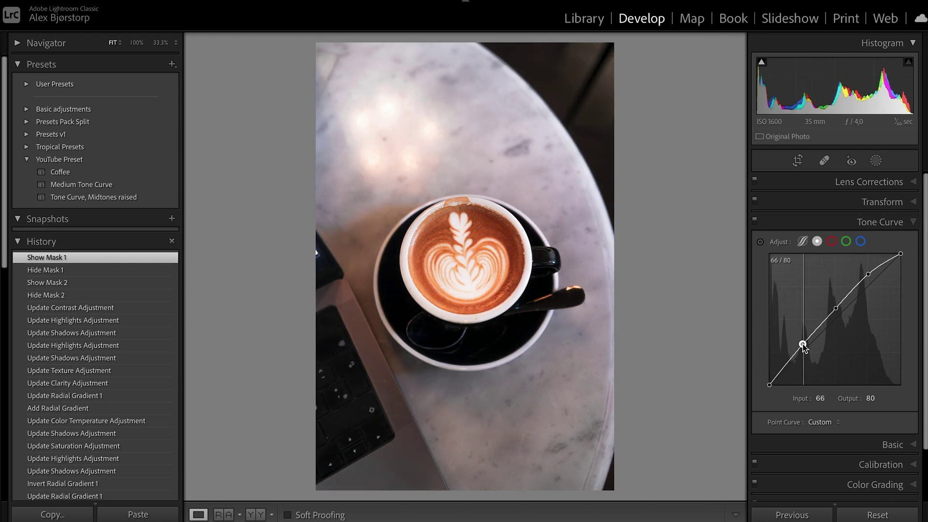
drag(803, 348, 802, 348)
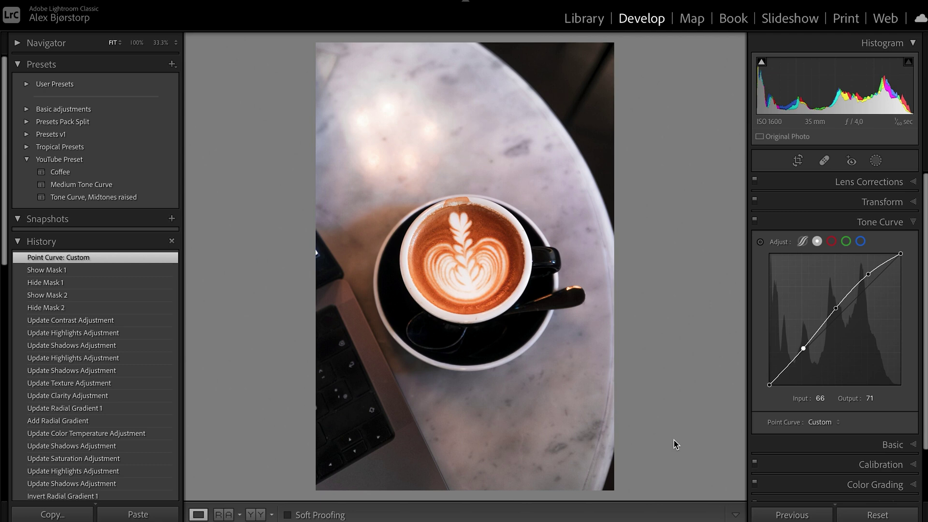
click(885, 515)
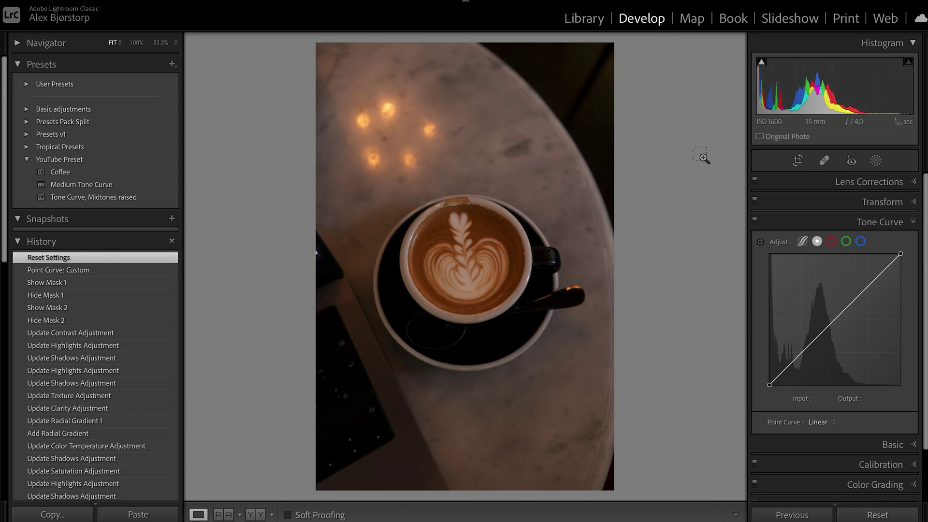
key(super+z)
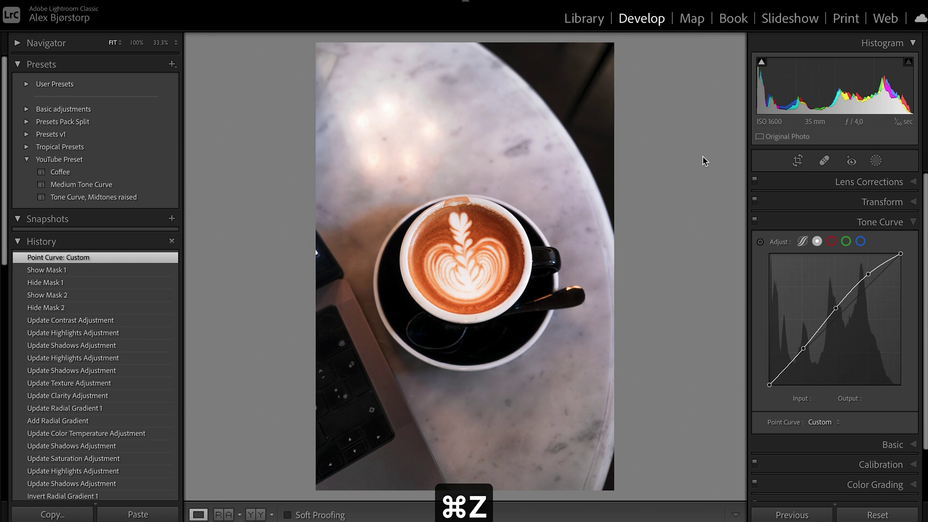